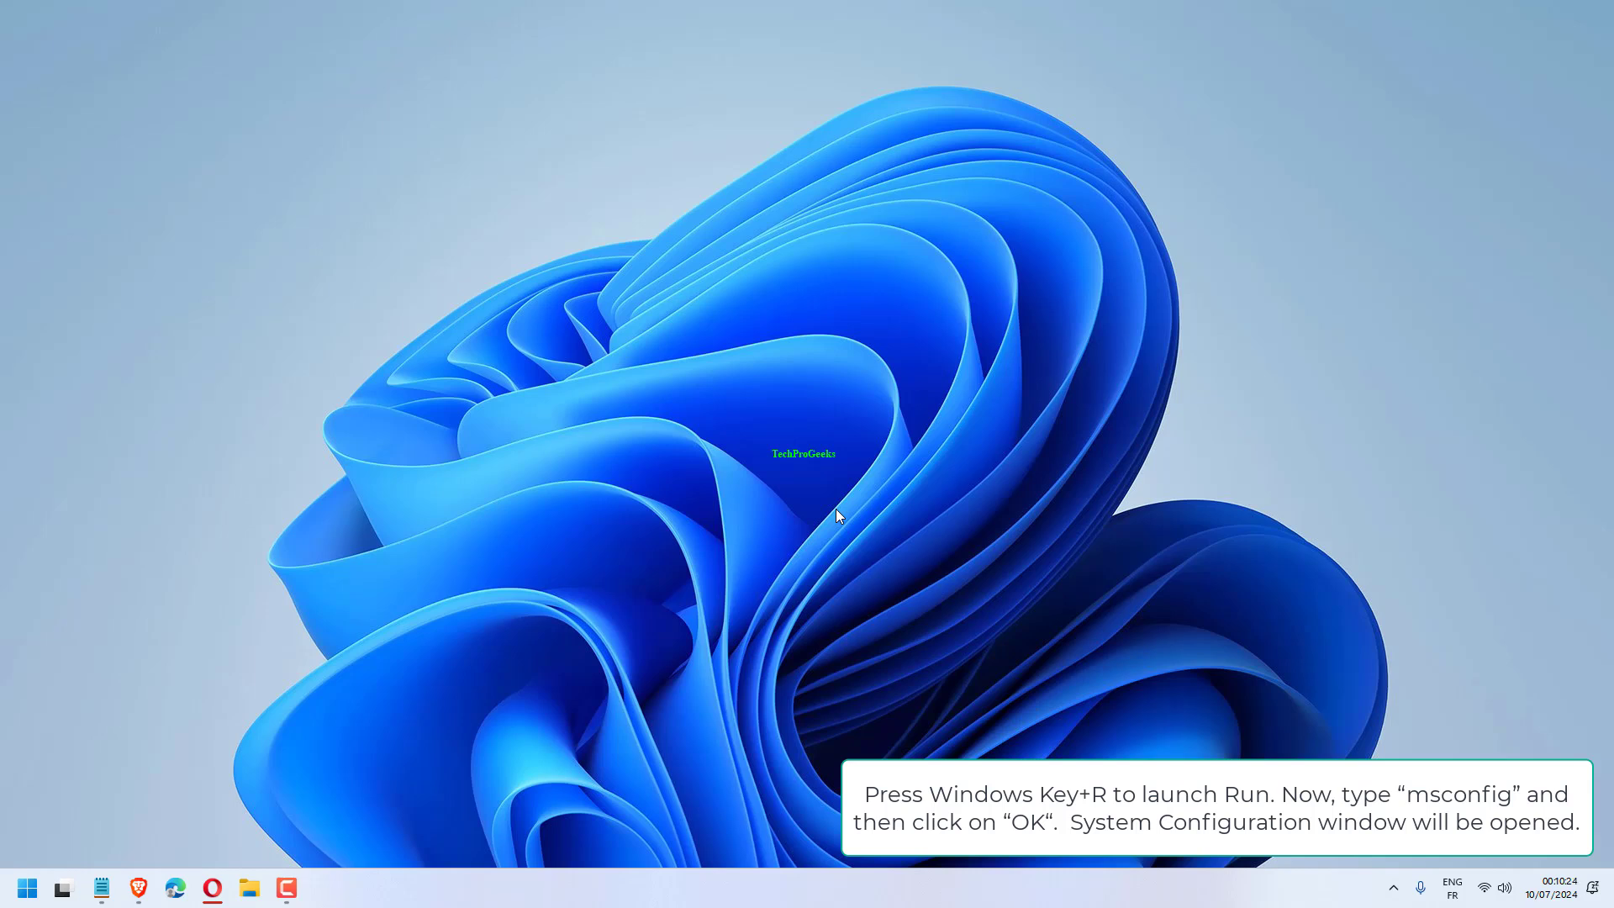
- Launch System Configuration by running msconfig from the Run box
{"action": "key", "text": "super+r"}
{"action": "type", "text": "msconfig"}
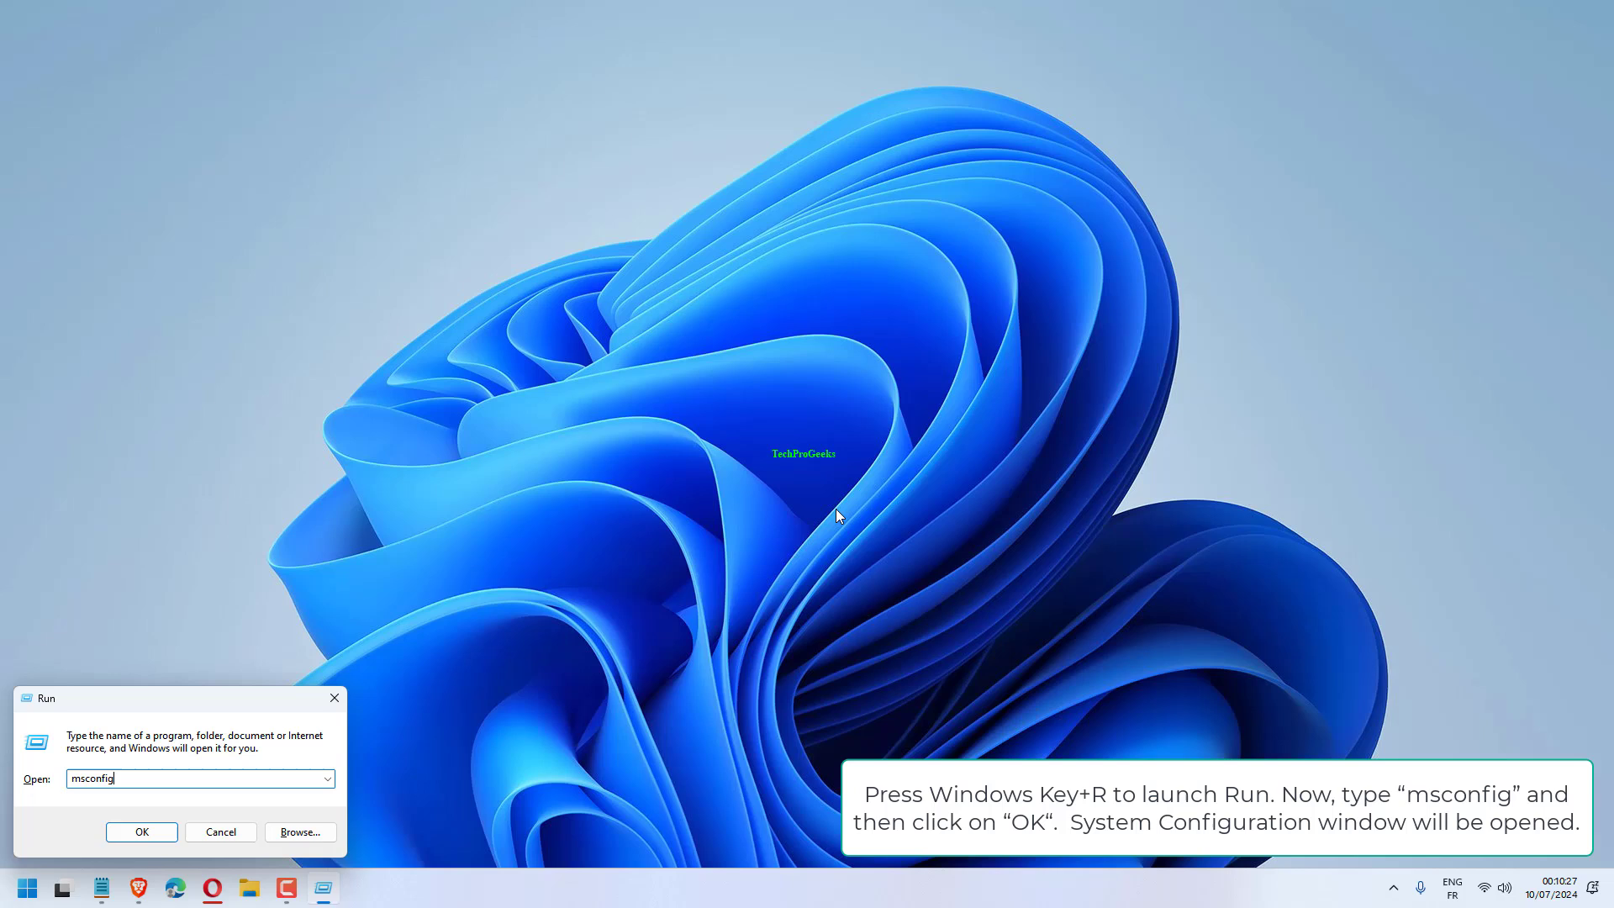
{"action": "key", "text": "Return"}
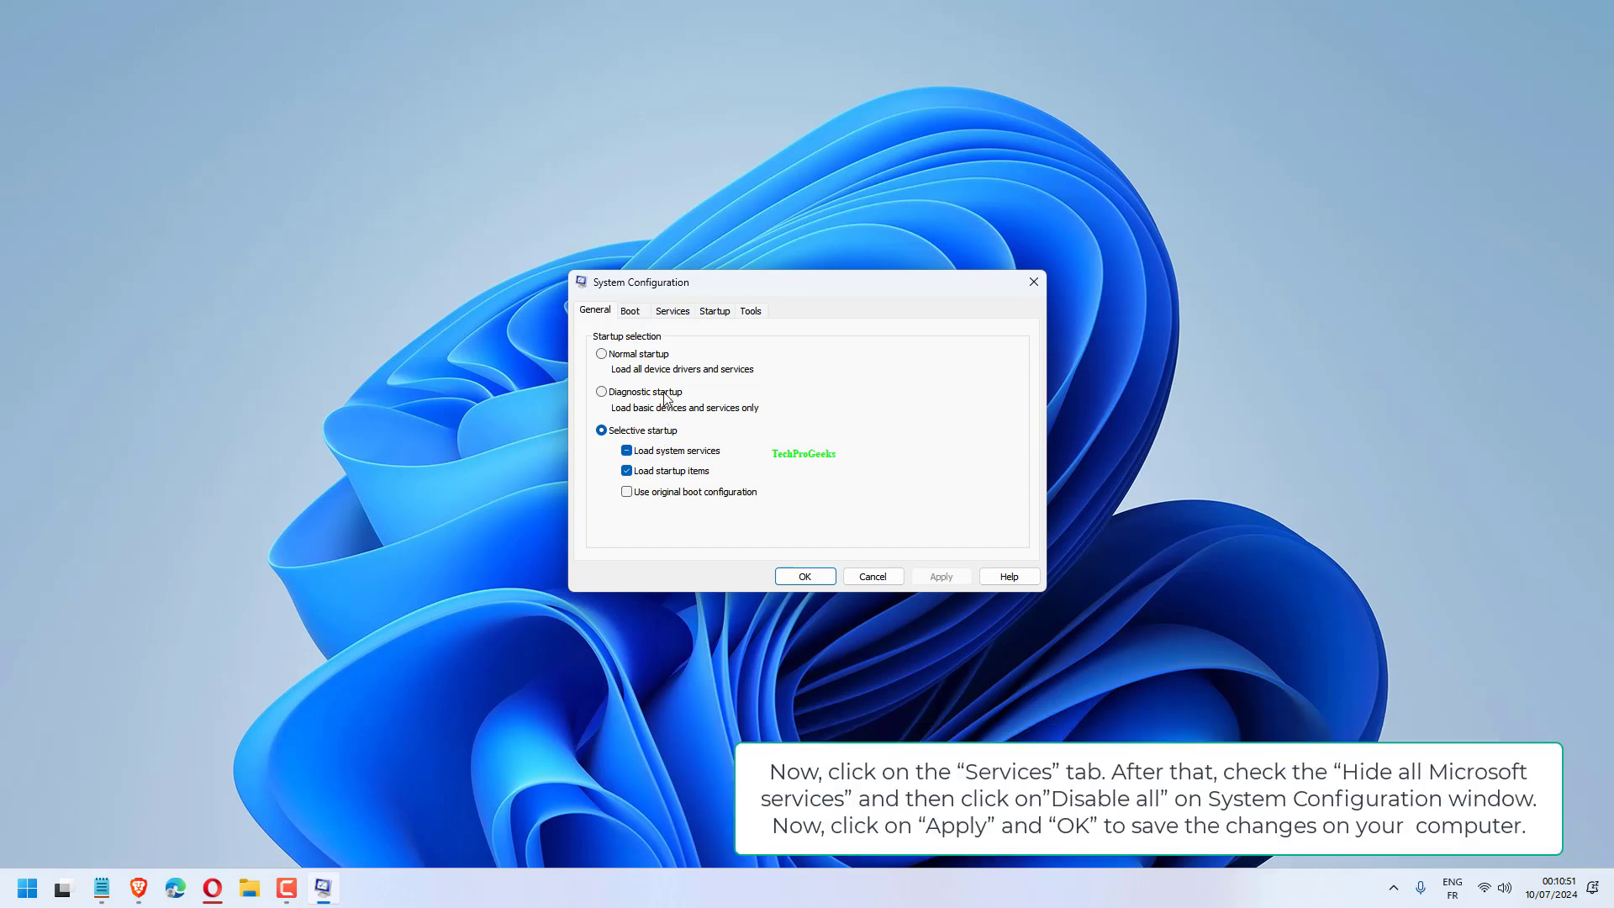
- Hide all Microsoft services, disable the remaining third-party services, and apply with OK
{"action": "left_click", "coordinate": [673, 312]}
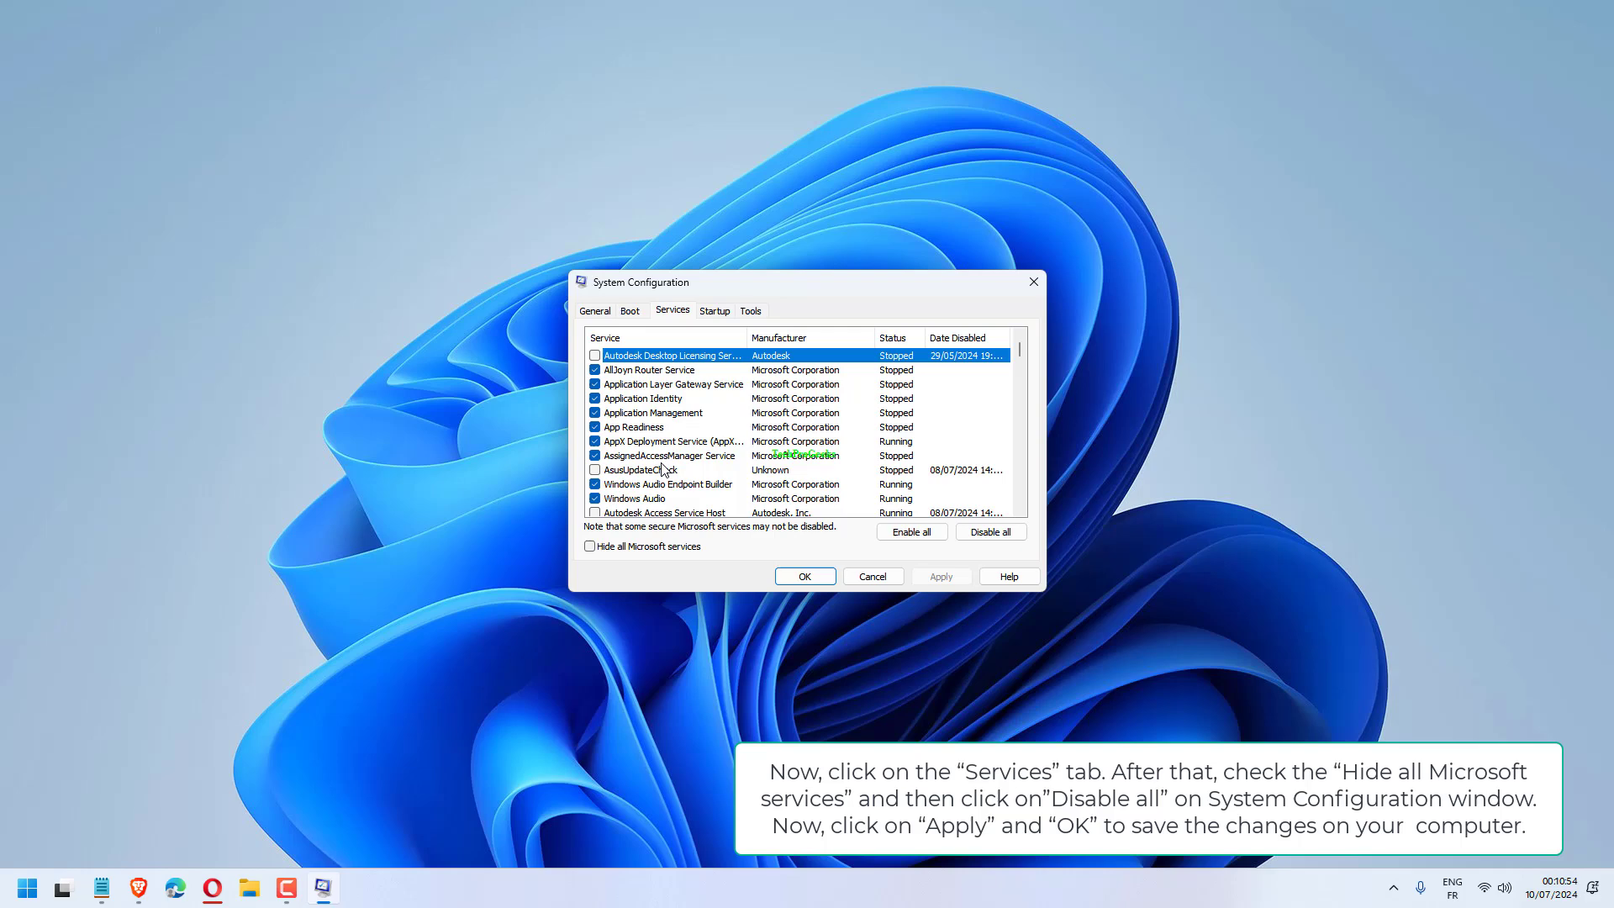
{"action": "left_click", "coordinate": [639, 548]}
{"action": "left_click", "coordinate": [981, 533]}
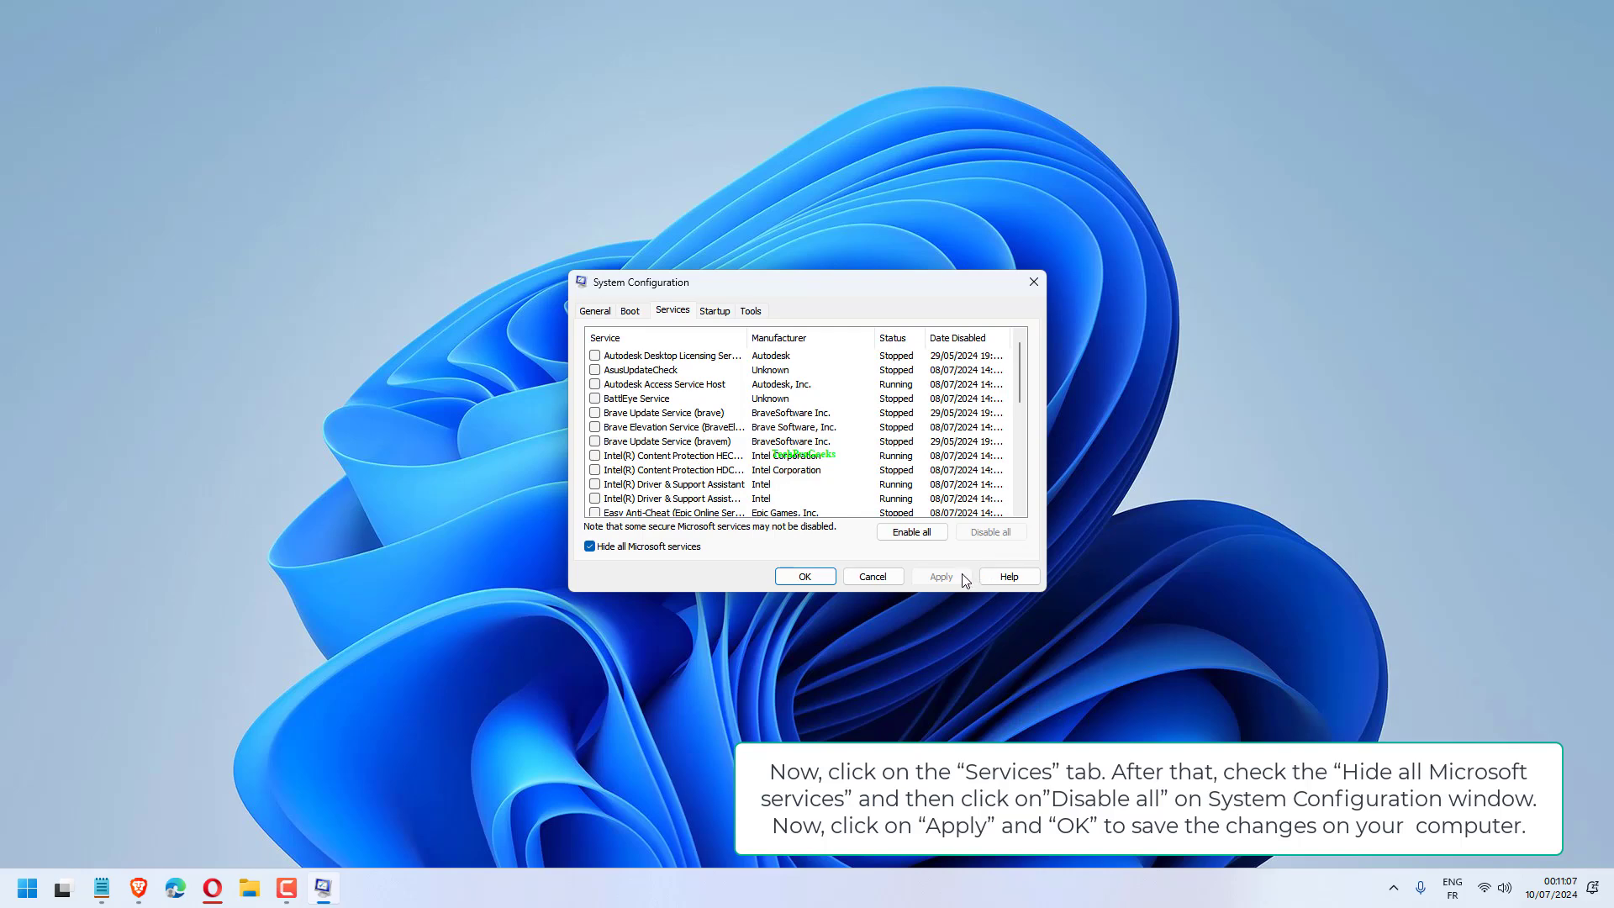
{"action": "left_click", "coordinate": [822, 580]}
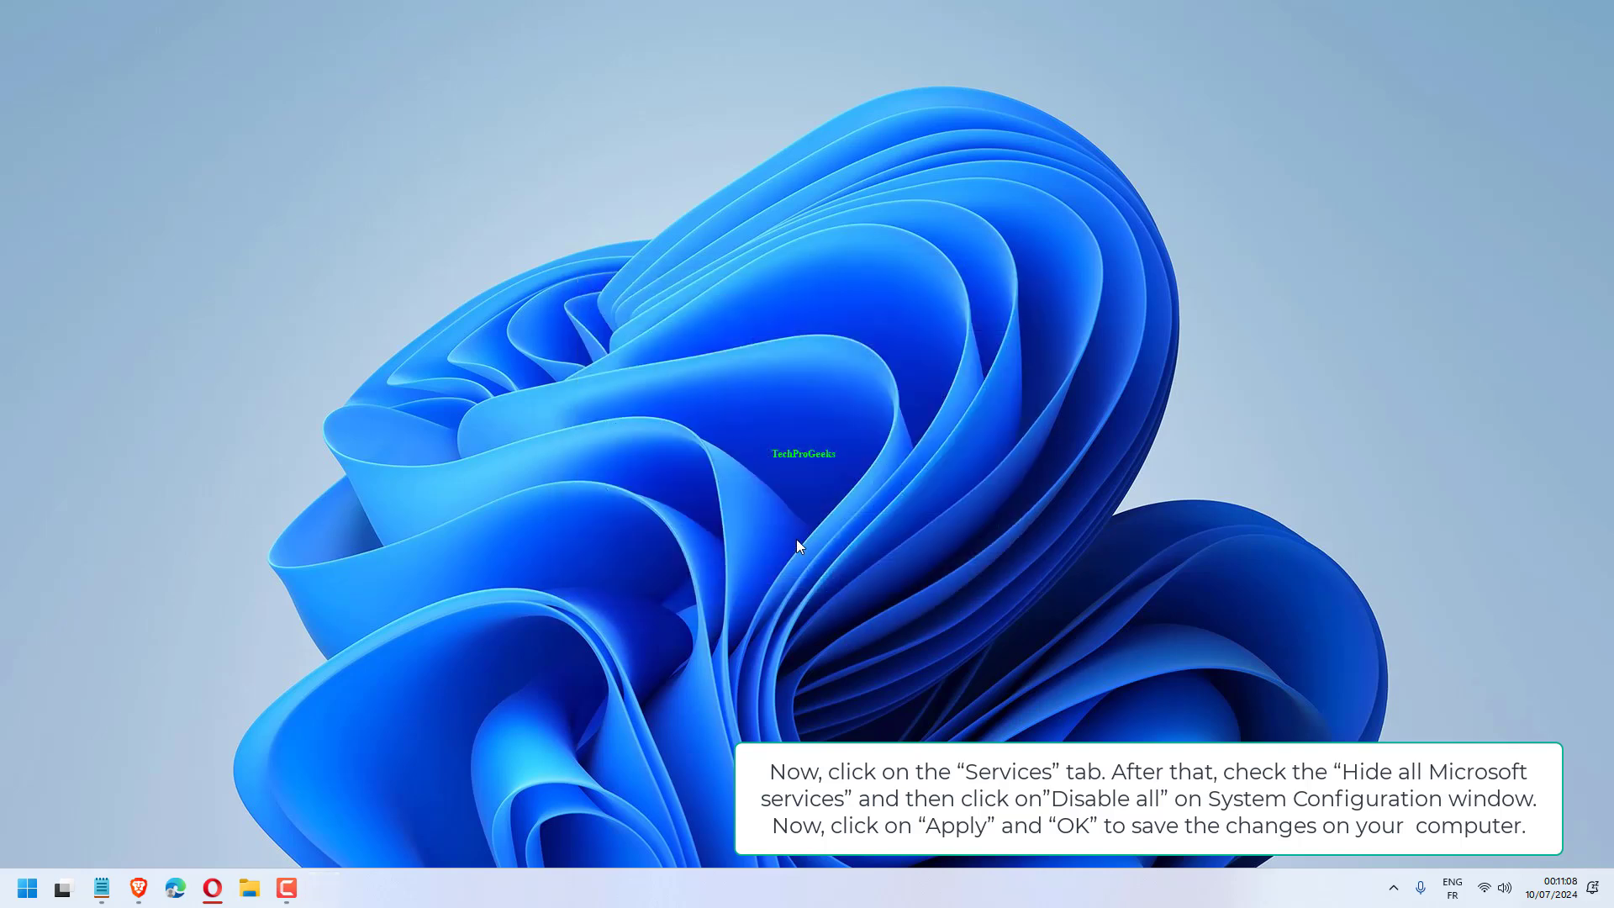
- Restart the PC from the Start menu power options
{"action": "left_click", "coordinate": [28, 887]}
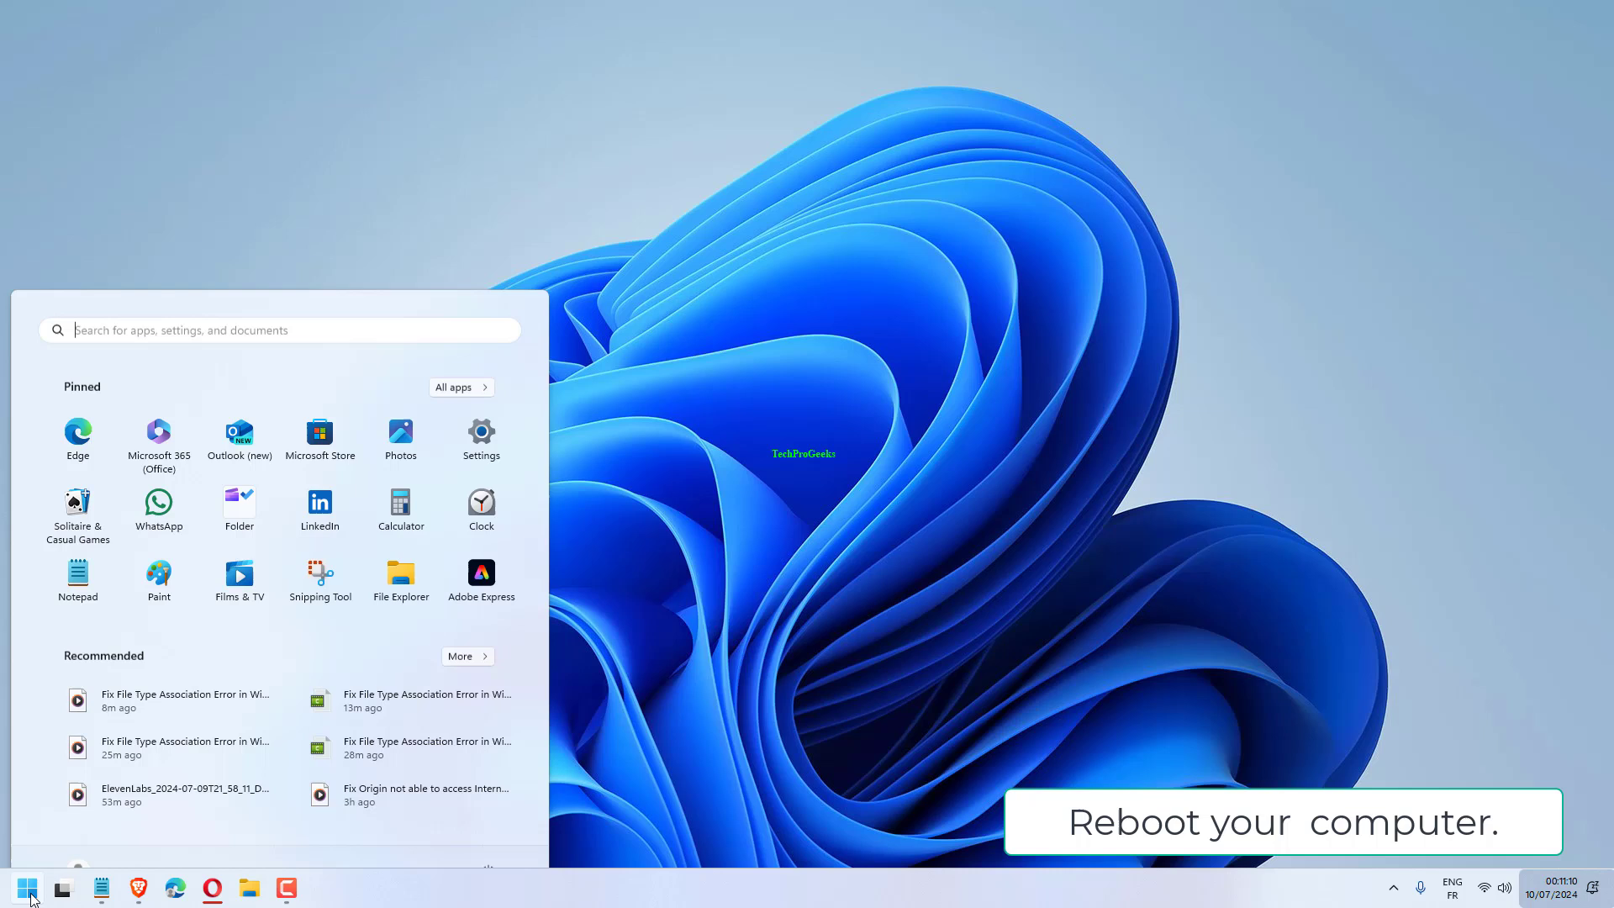
{"action": "left_click", "coordinate": [496, 834]}
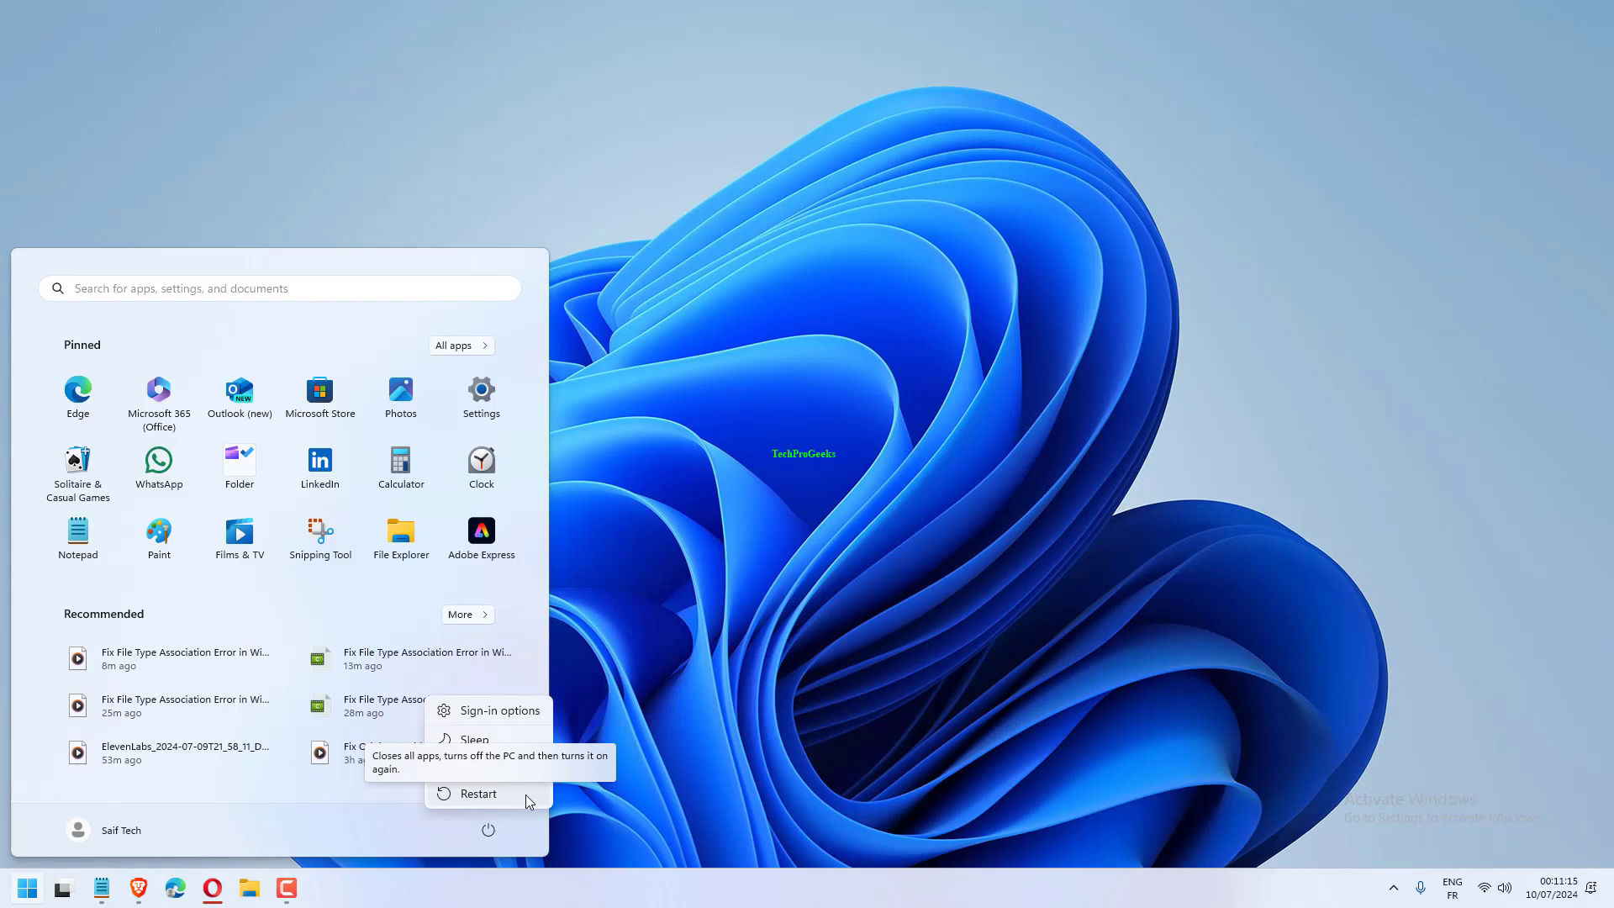
{"action": "left_click", "coordinate": [714, 740]}
{"action": "left_click", "coordinate": [746, 711]}
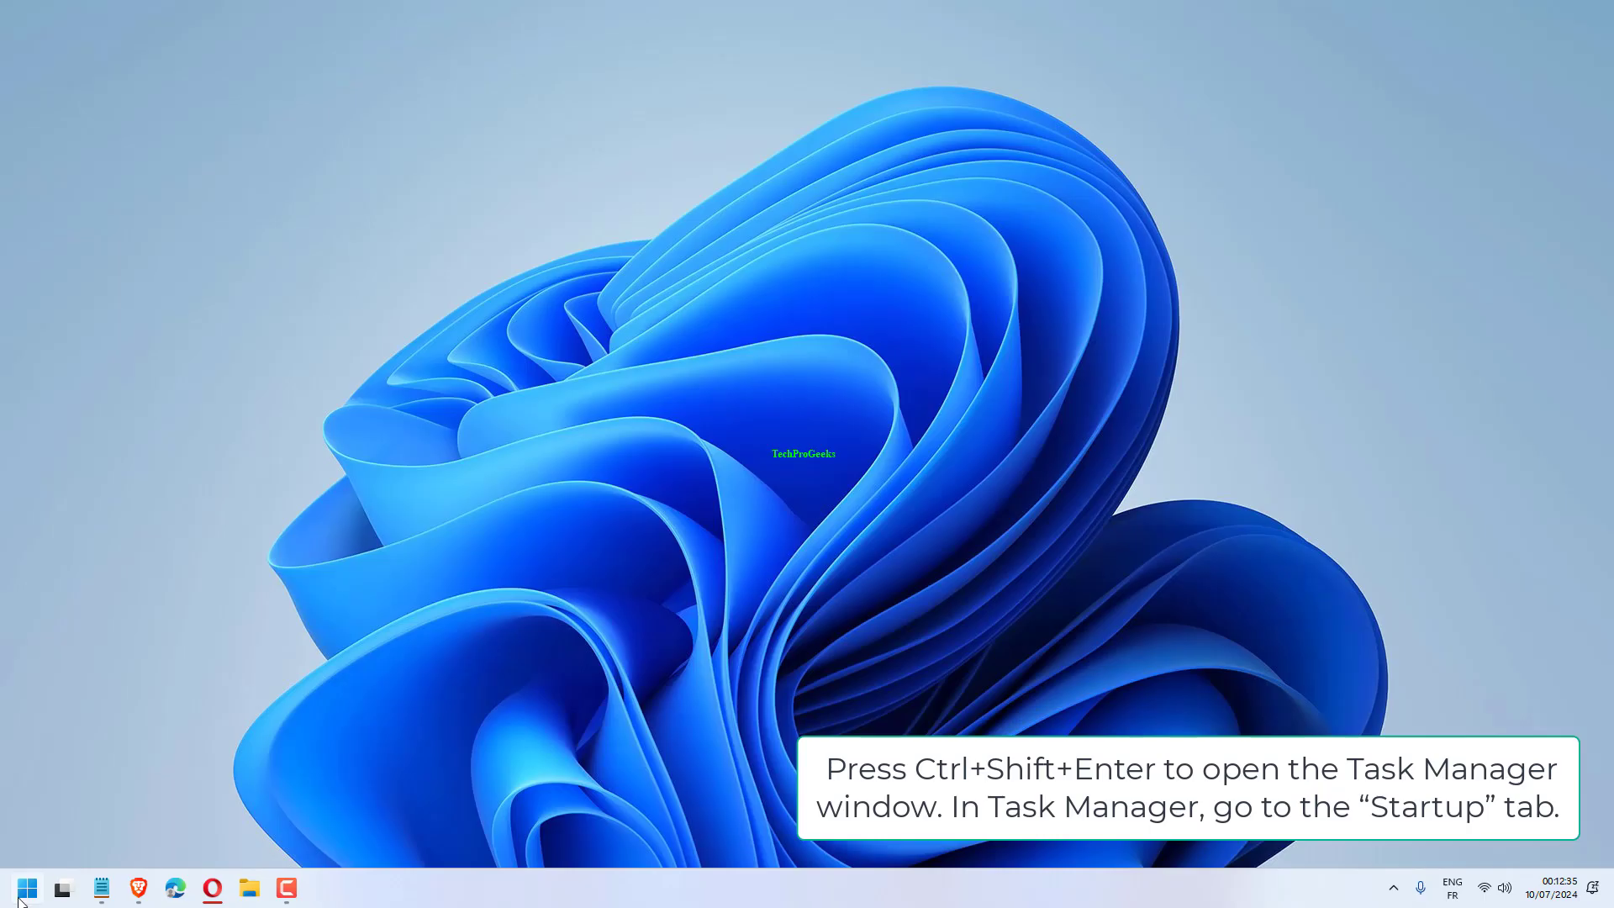
- Open Task Manager's Startup apps and select the Grammarly.Desktop.exe entry
{"action": "right_click", "coordinate": [27, 887]}
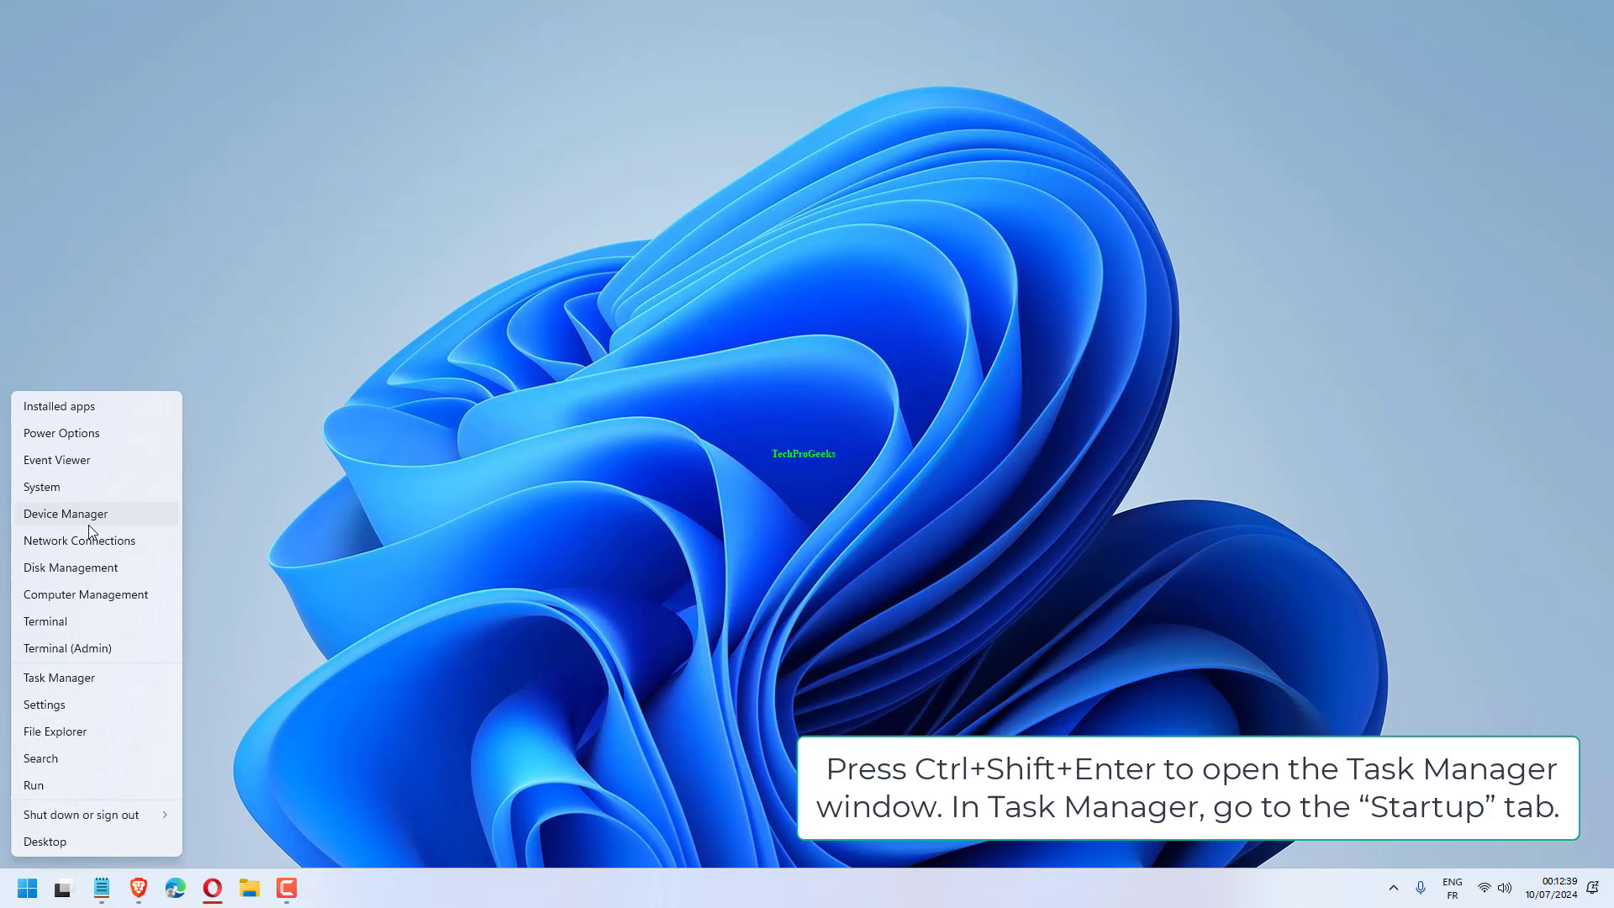
{"action": "key", "text": "ctrl+shift+Return"}
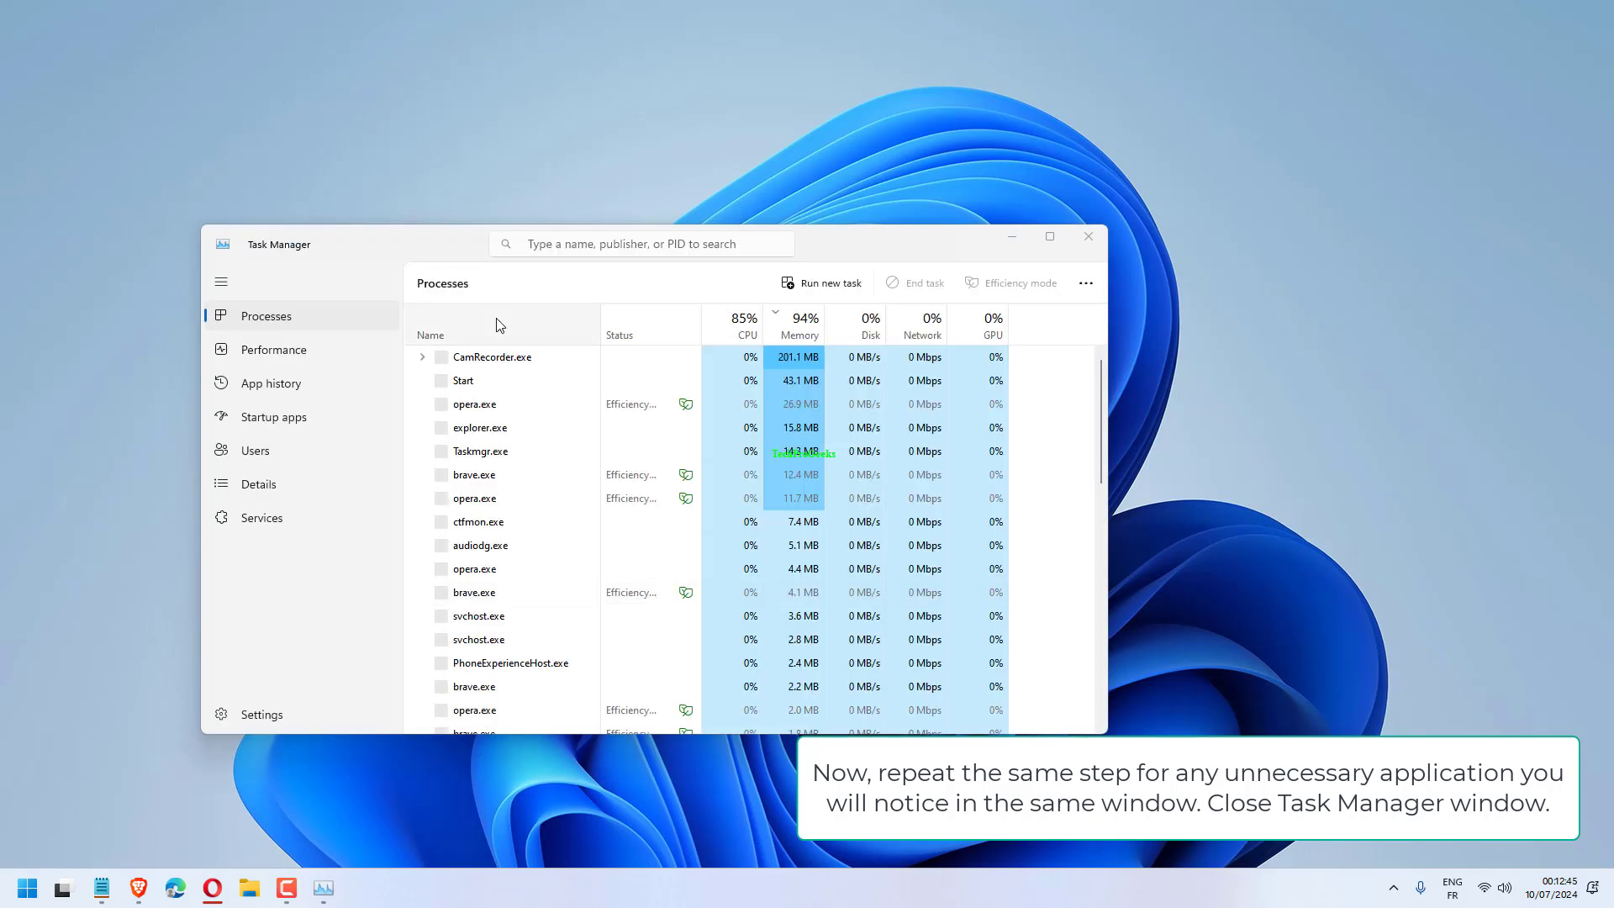
{"action": "left_click", "coordinate": [271, 412]}
{"action": "left_click", "coordinate": [672, 430]}
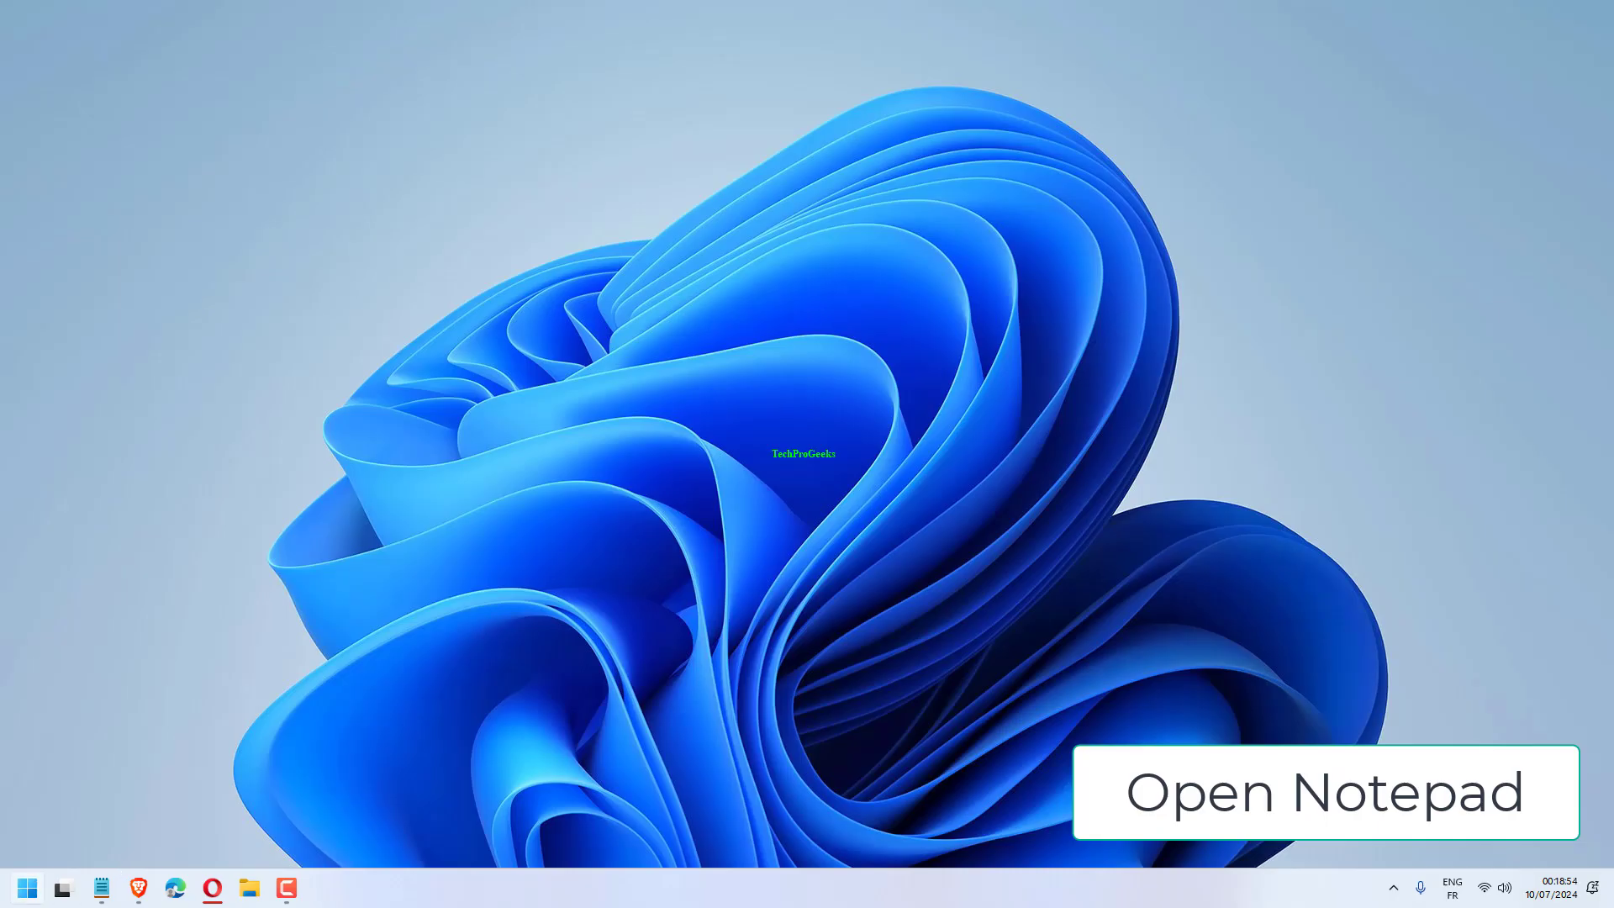
- Launch Notepad and paste in the four PowerCfg commands
{"action": "key", "text": "super"}
{"action": "type", "text": "note"}
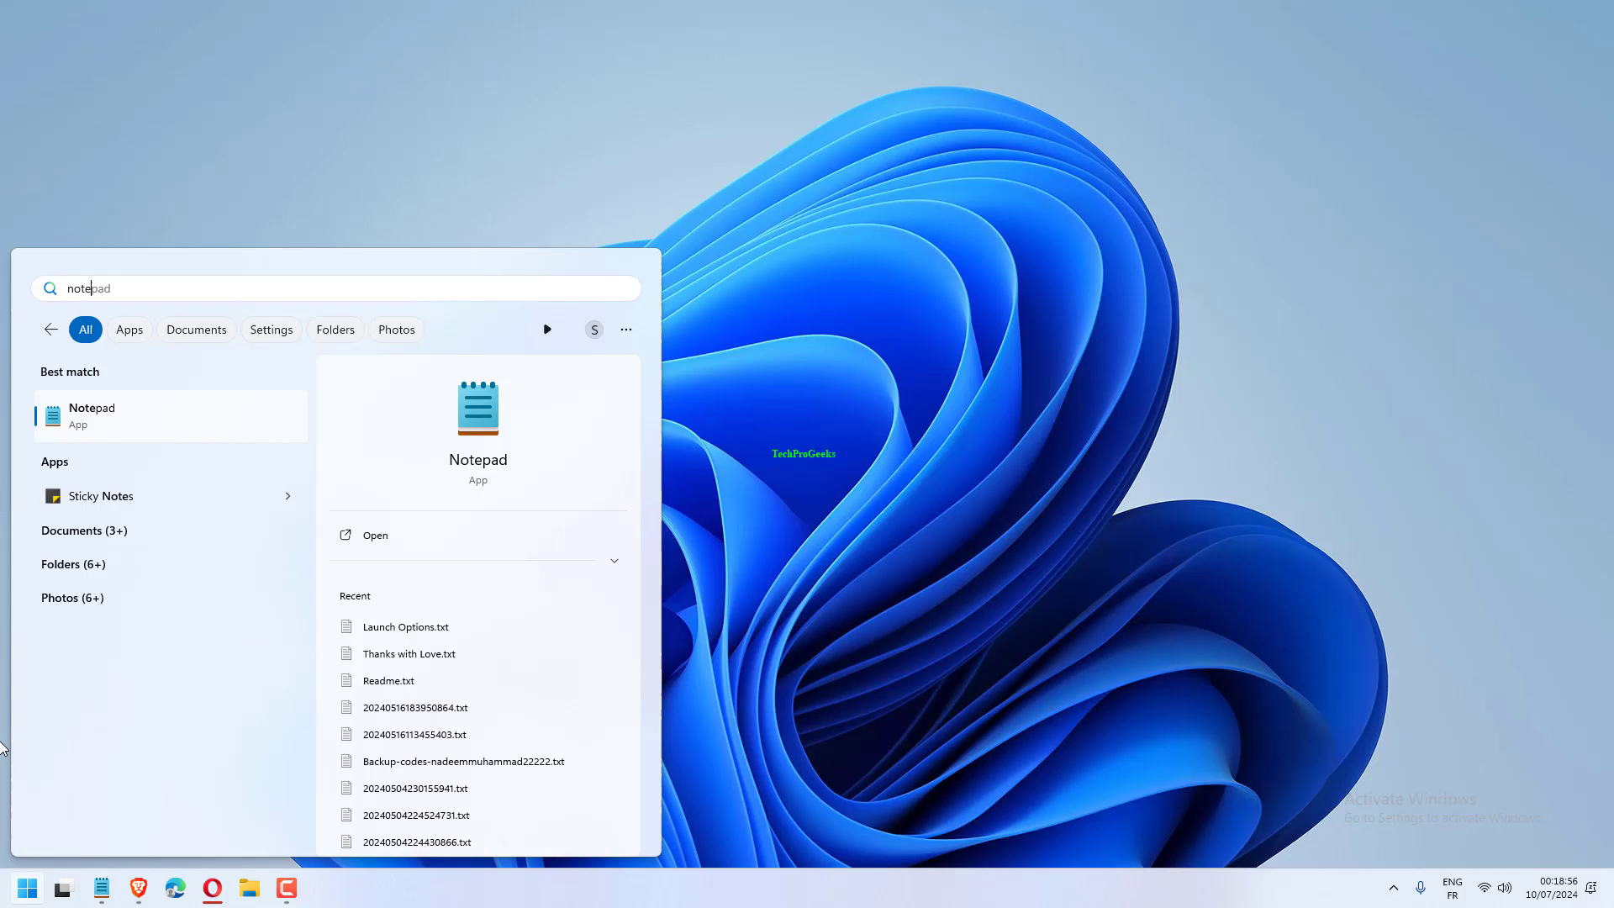
{"action": "left_click", "coordinate": [158, 403]}
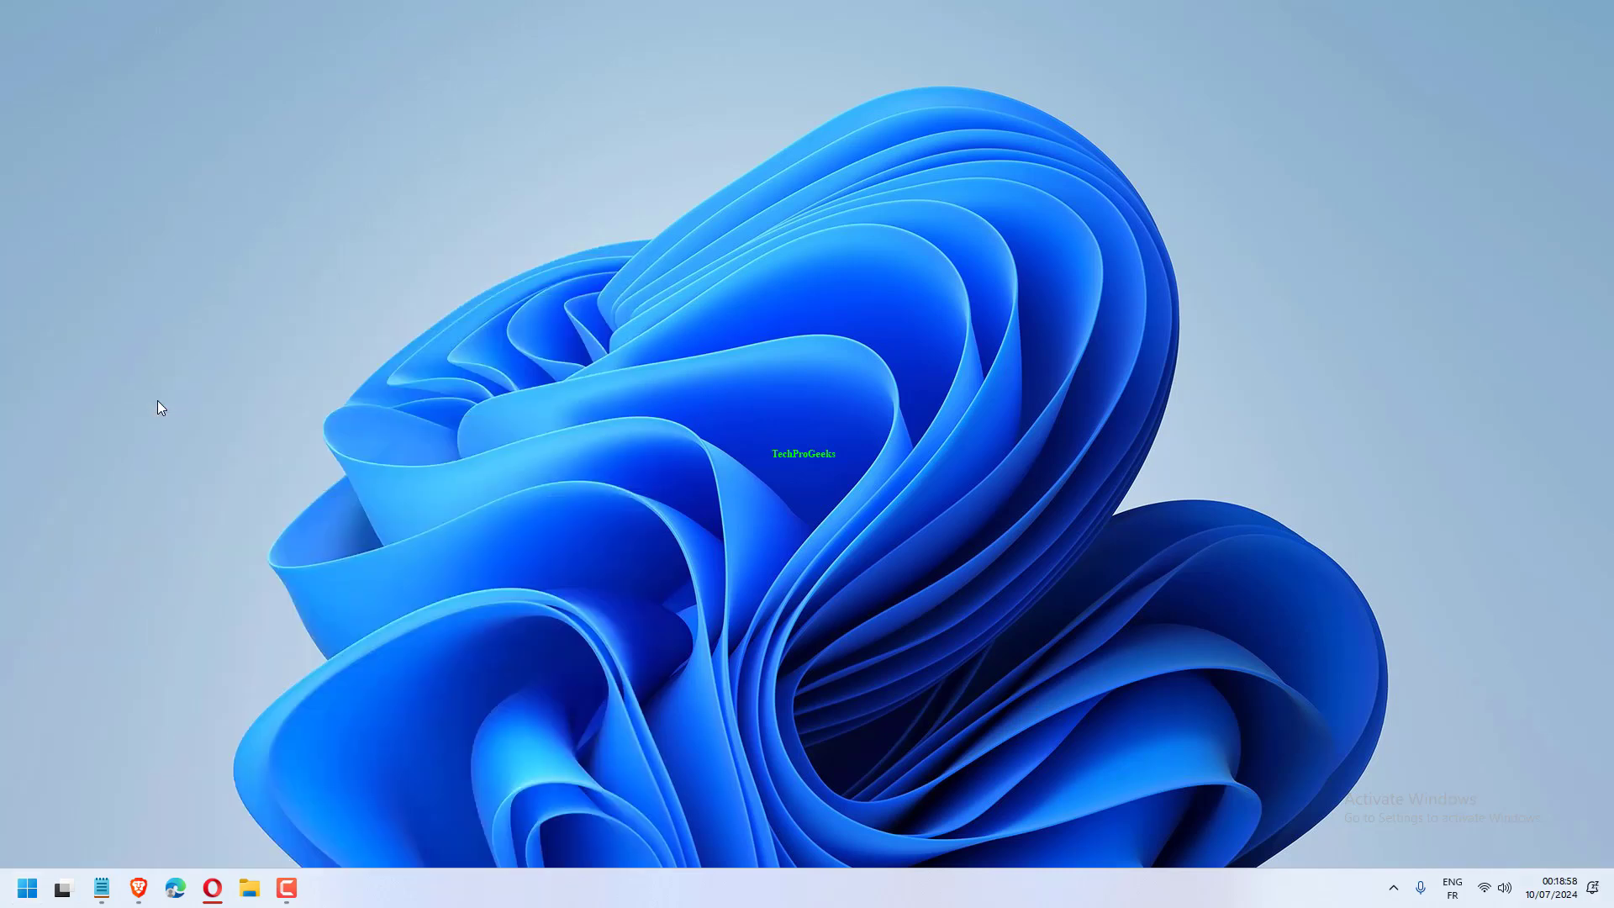
{"action": "type", "text": "PowerCfg /SETACVALUEINDEX SCHEME_CURRENT SUB_PROCESSOR IDLEDISABLE 000  PowerCfg /SETACTIVE SCHEME_CURRENT  PowerCfg /SETDCVALUEINDEX SCHEME_CURRENT SUB_PROCESSOR IDLEDISABLE 000  PowerCfg /SETACTIVE SCHEME_CURRENT"}
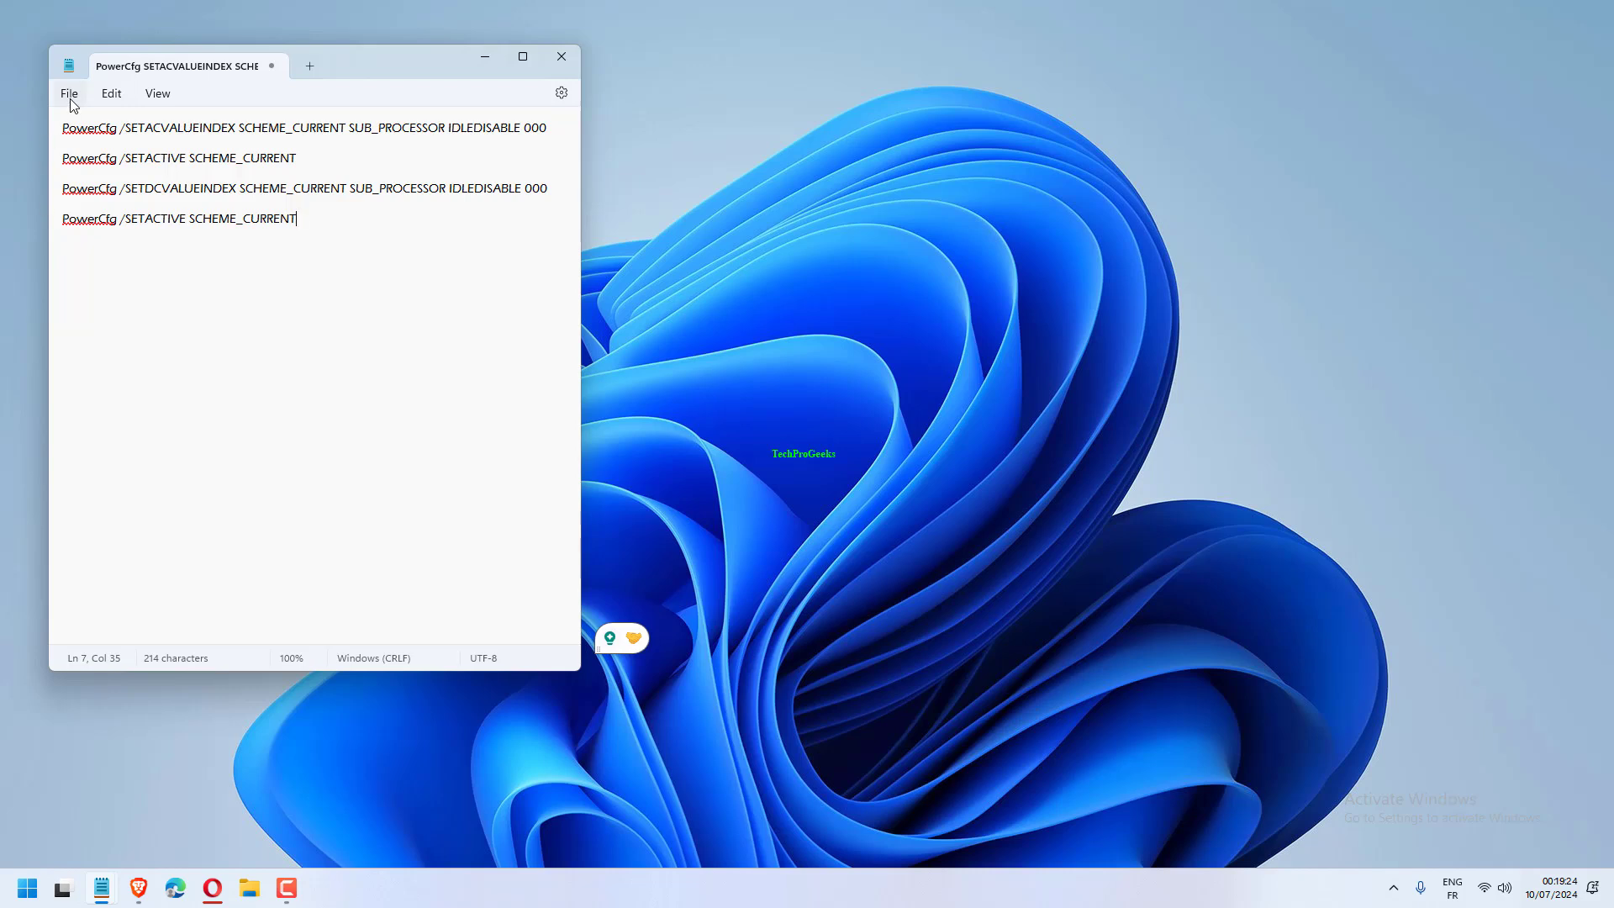
- Save the text as scheme.bat with file type All files in the user folder
{"action": "left_click", "coordinate": [69, 93]}
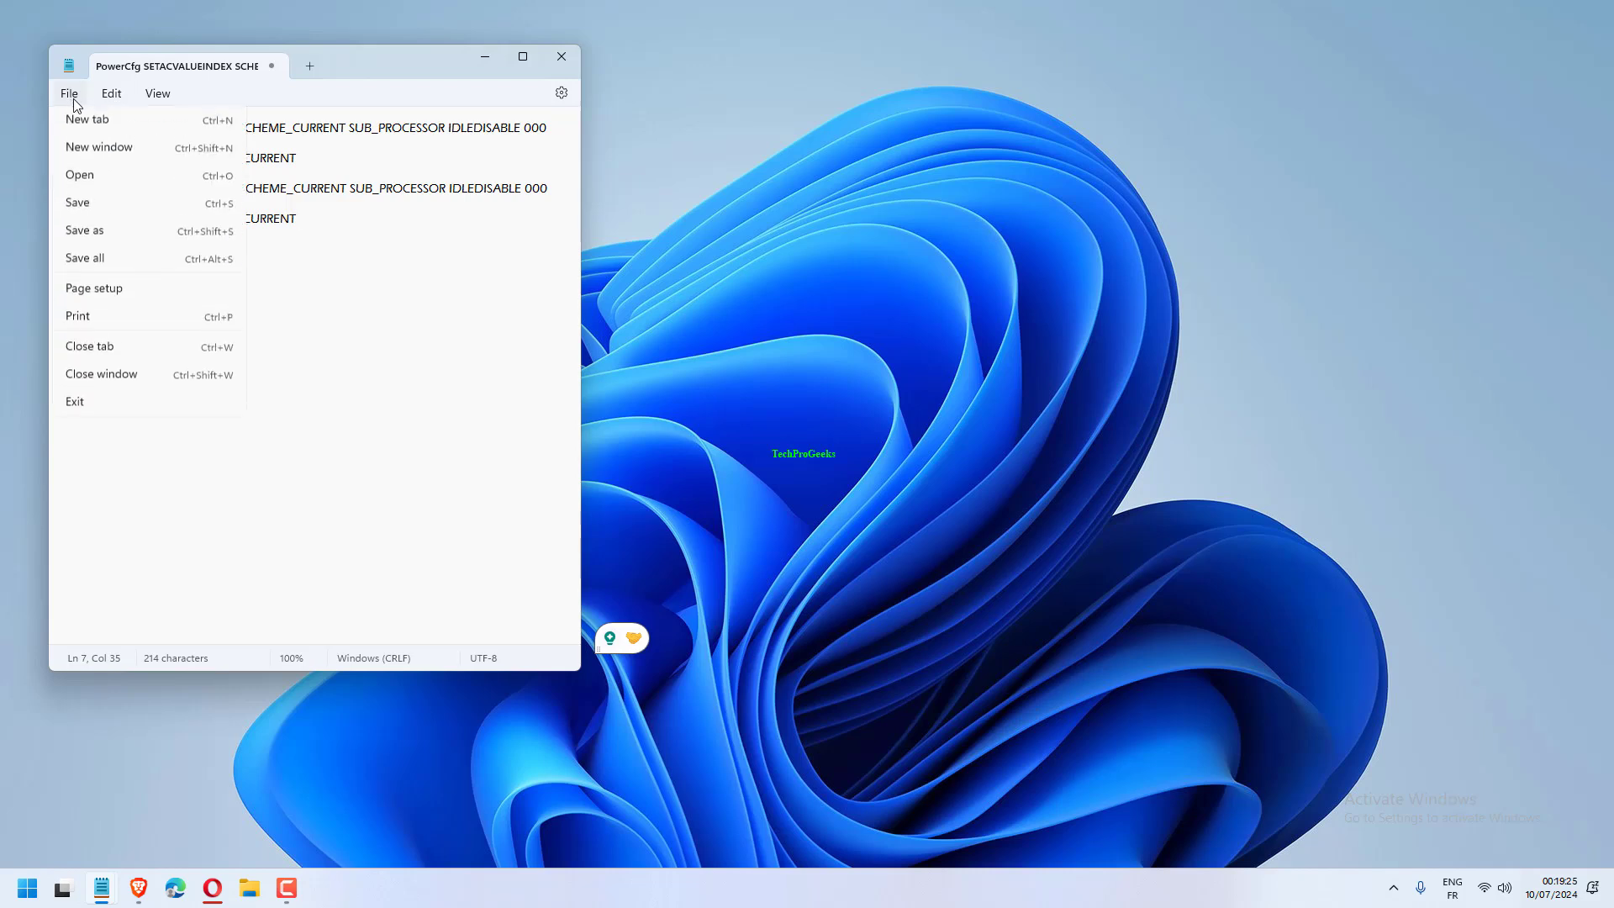
{"action": "left_click", "coordinate": [113, 227]}
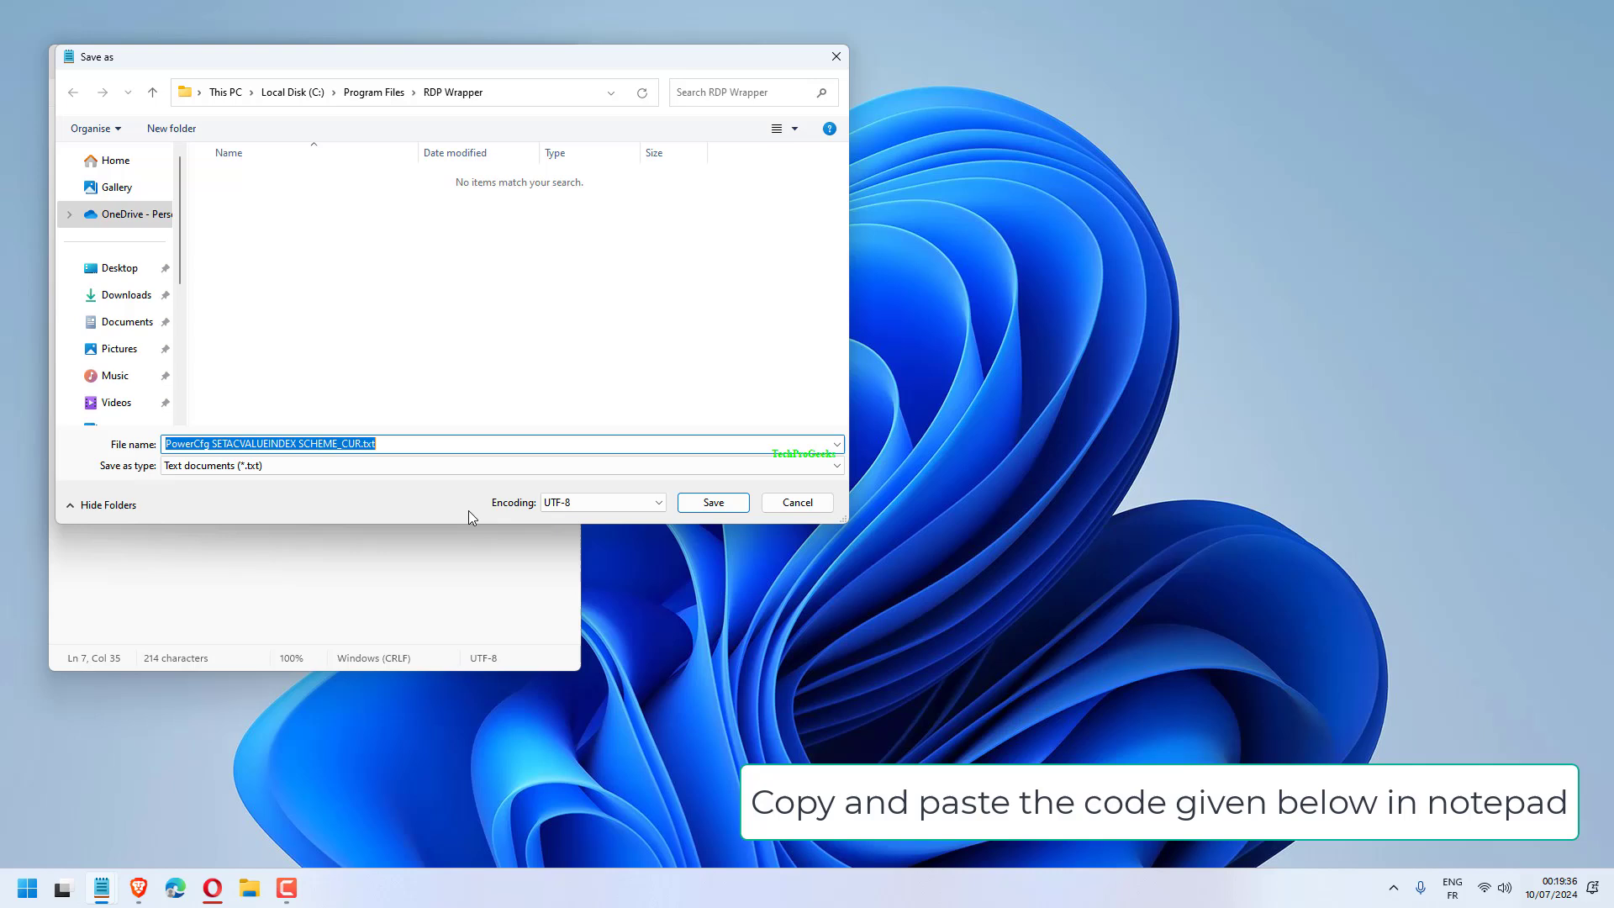
{"action": "type", "text": "scheme"}
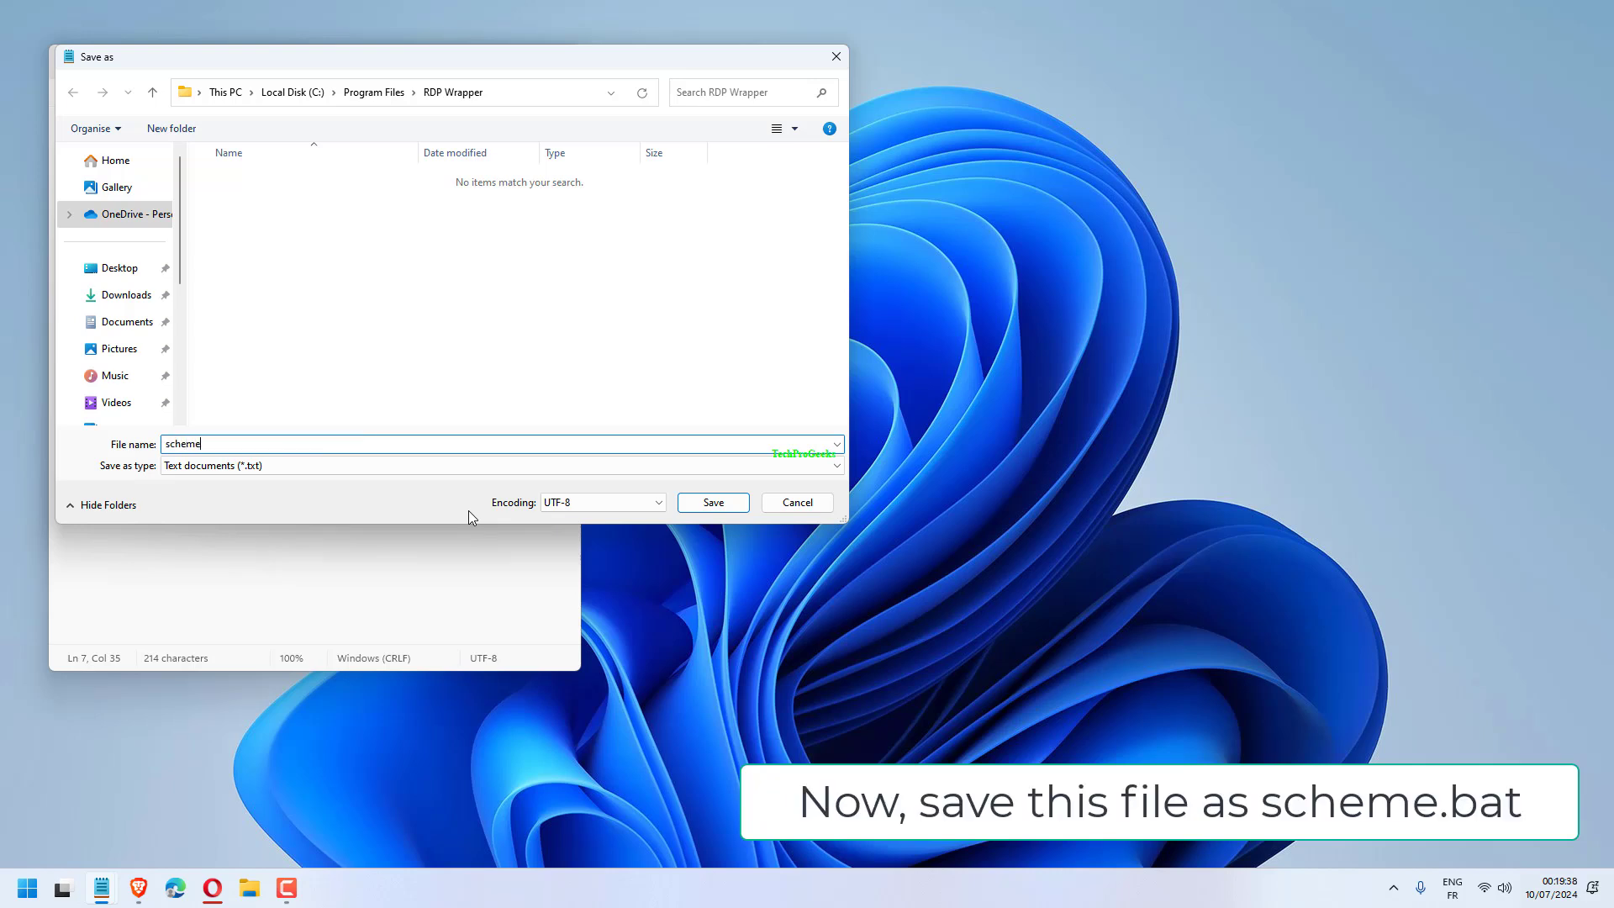
{"action": "type", "text": "scheme.bat"}
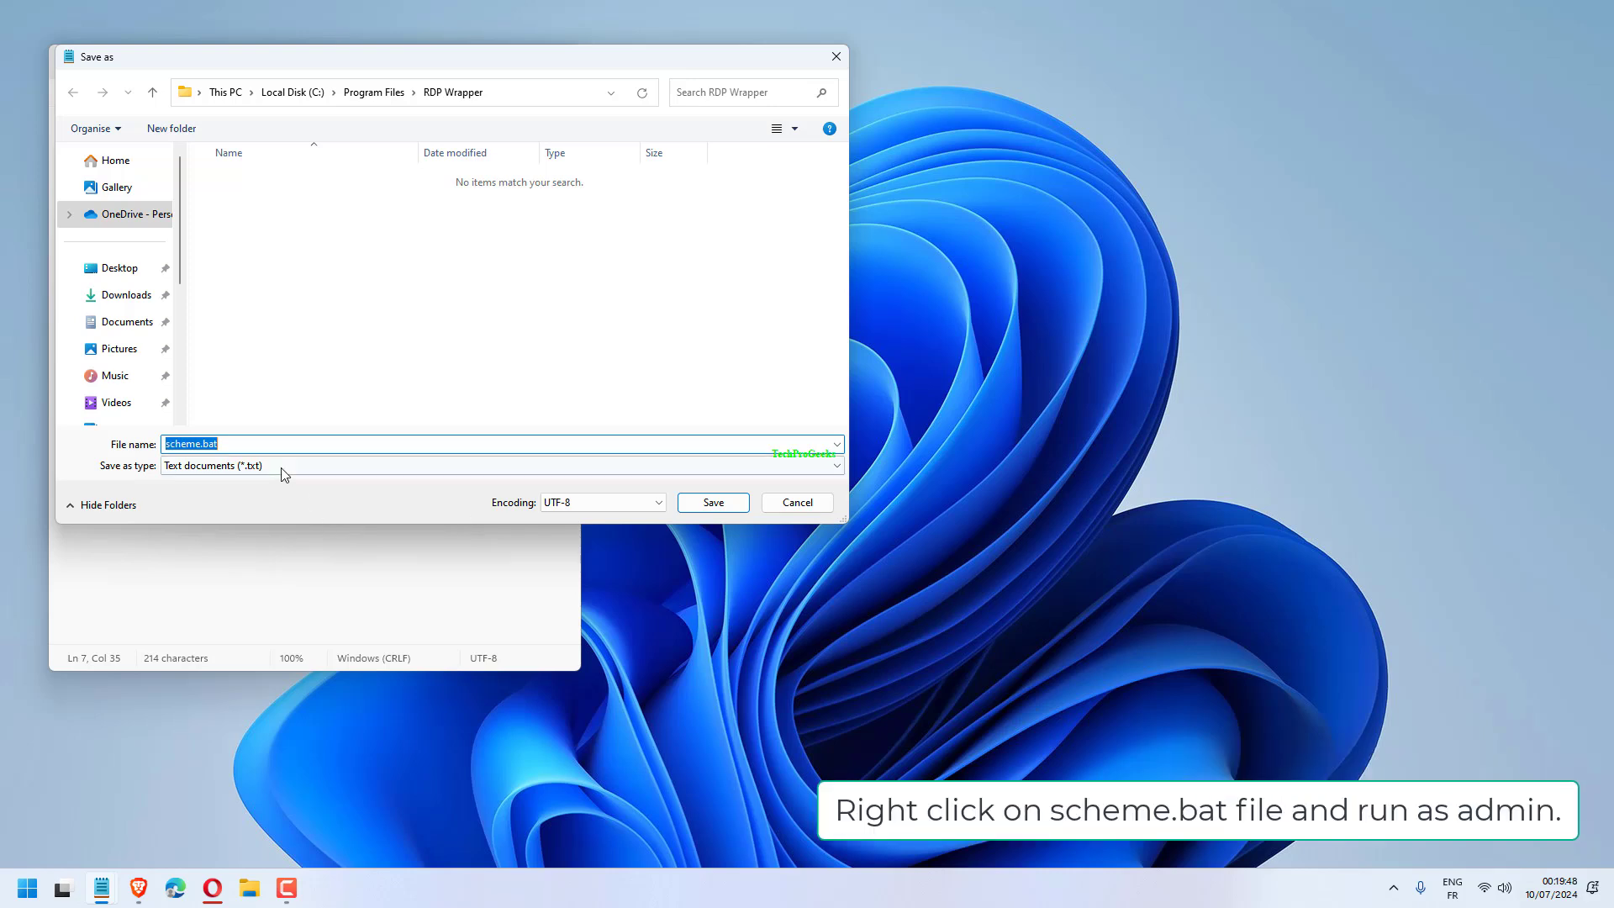
{"action": "left_click", "coordinate": [280, 466]}
{"action": "left_click", "coordinate": [251, 493]}
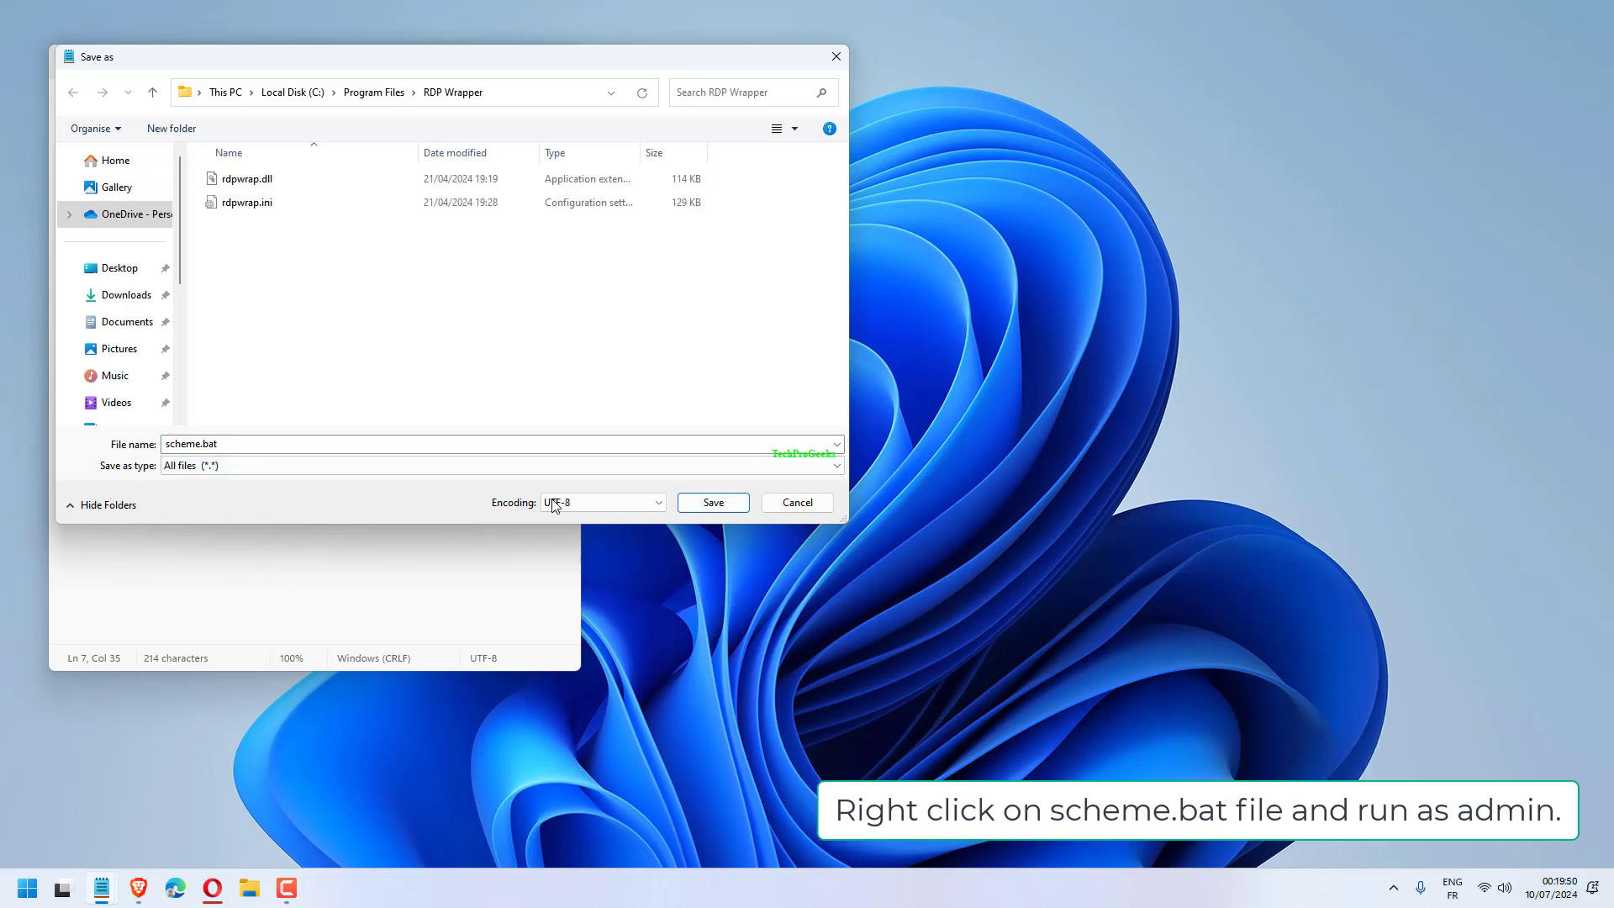
{"action": "left_click", "coordinate": [730, 502]}
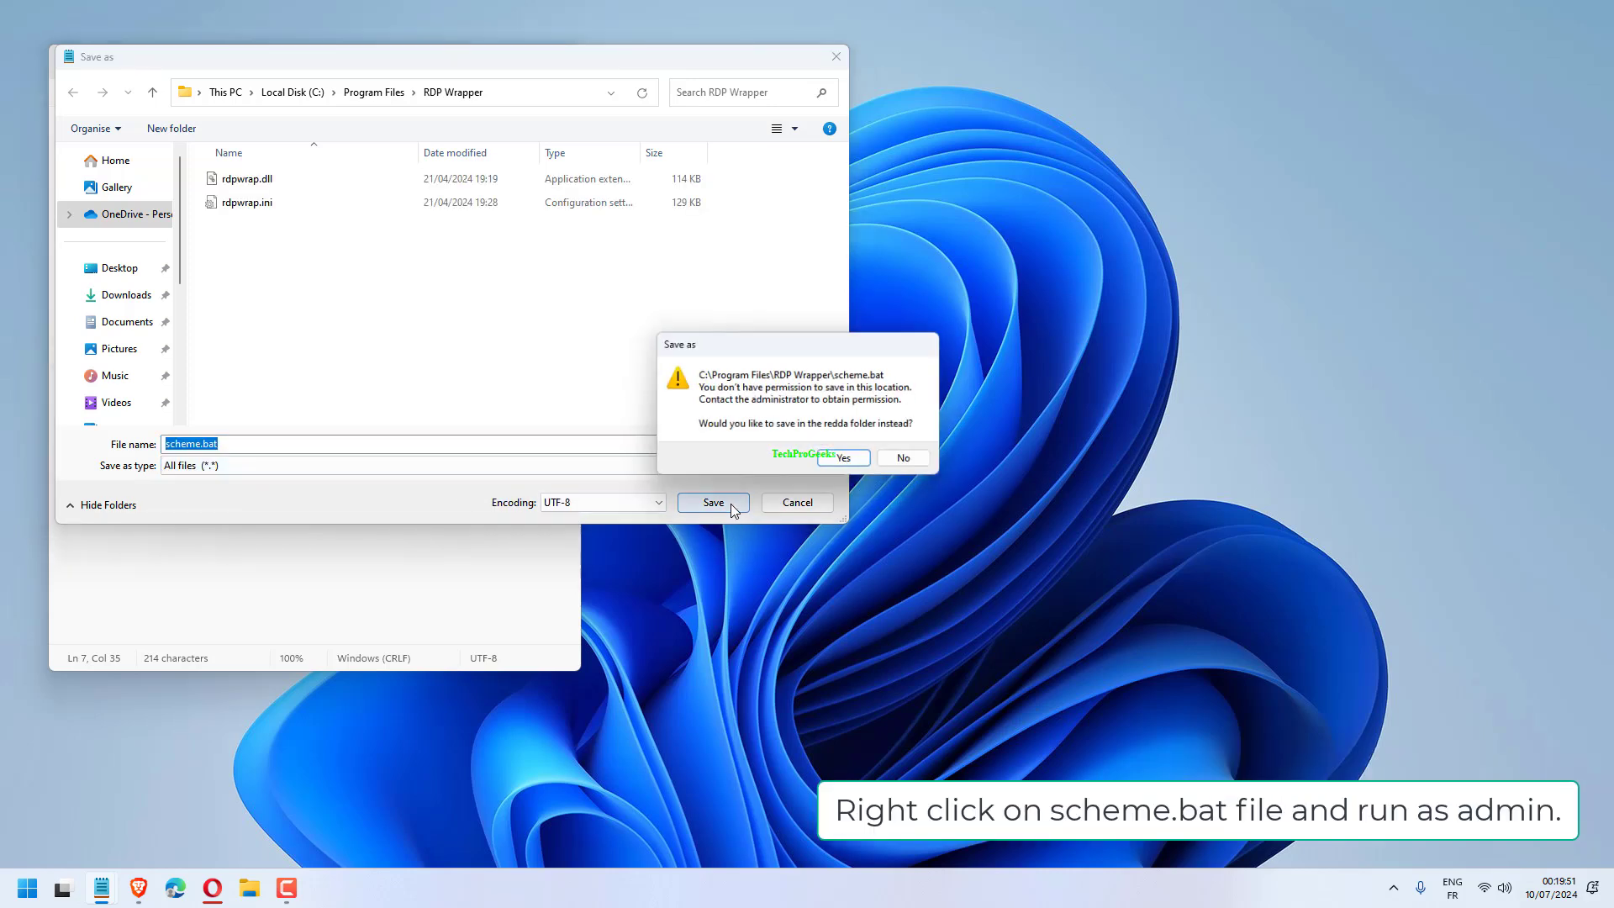
{"action": "left_click", "coordinate": [861, 463]}
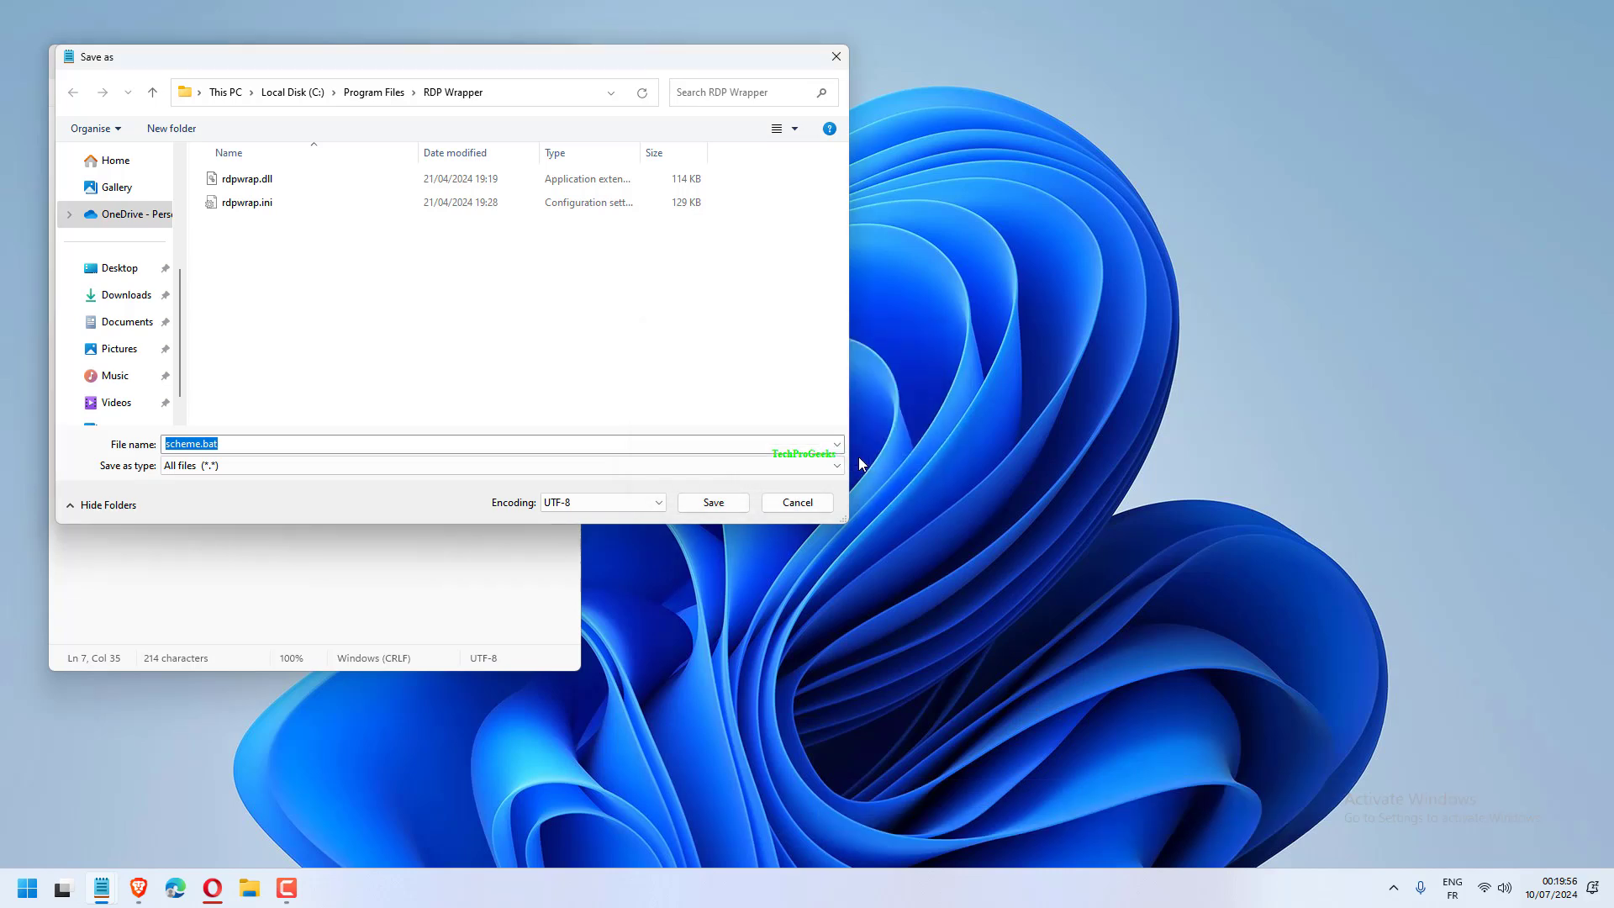
{"action": "left_click", "coordinate": [727, 504]}
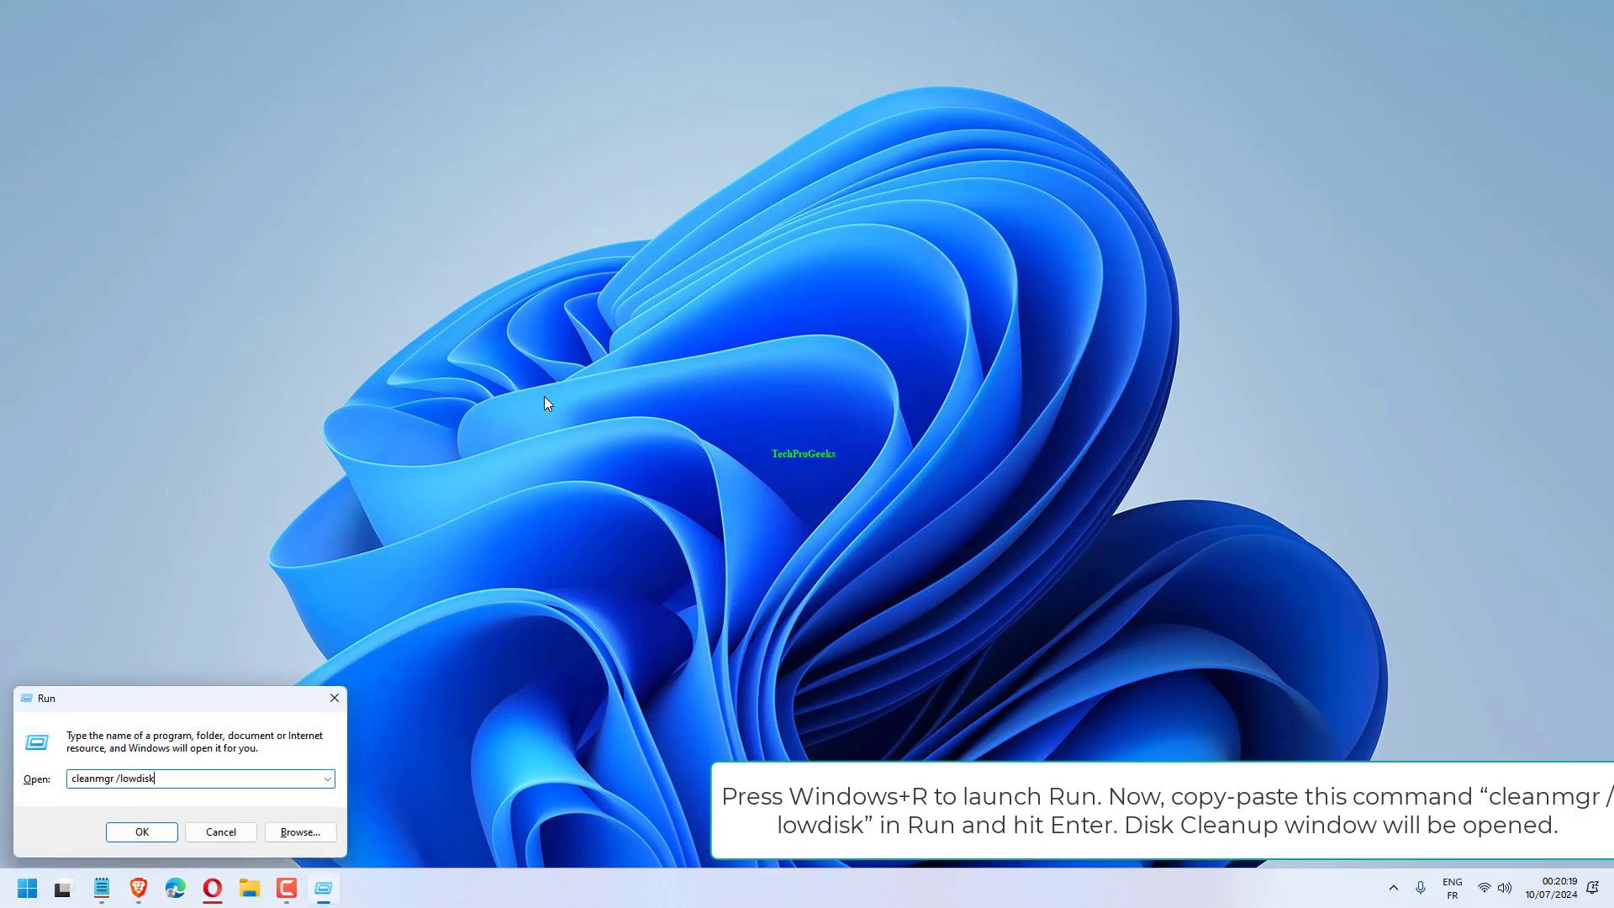
- Run cleanmgr /lowdisk and include system files, marking about 1.32 GB on C: to free
{"action": "key", "text": "Return"}
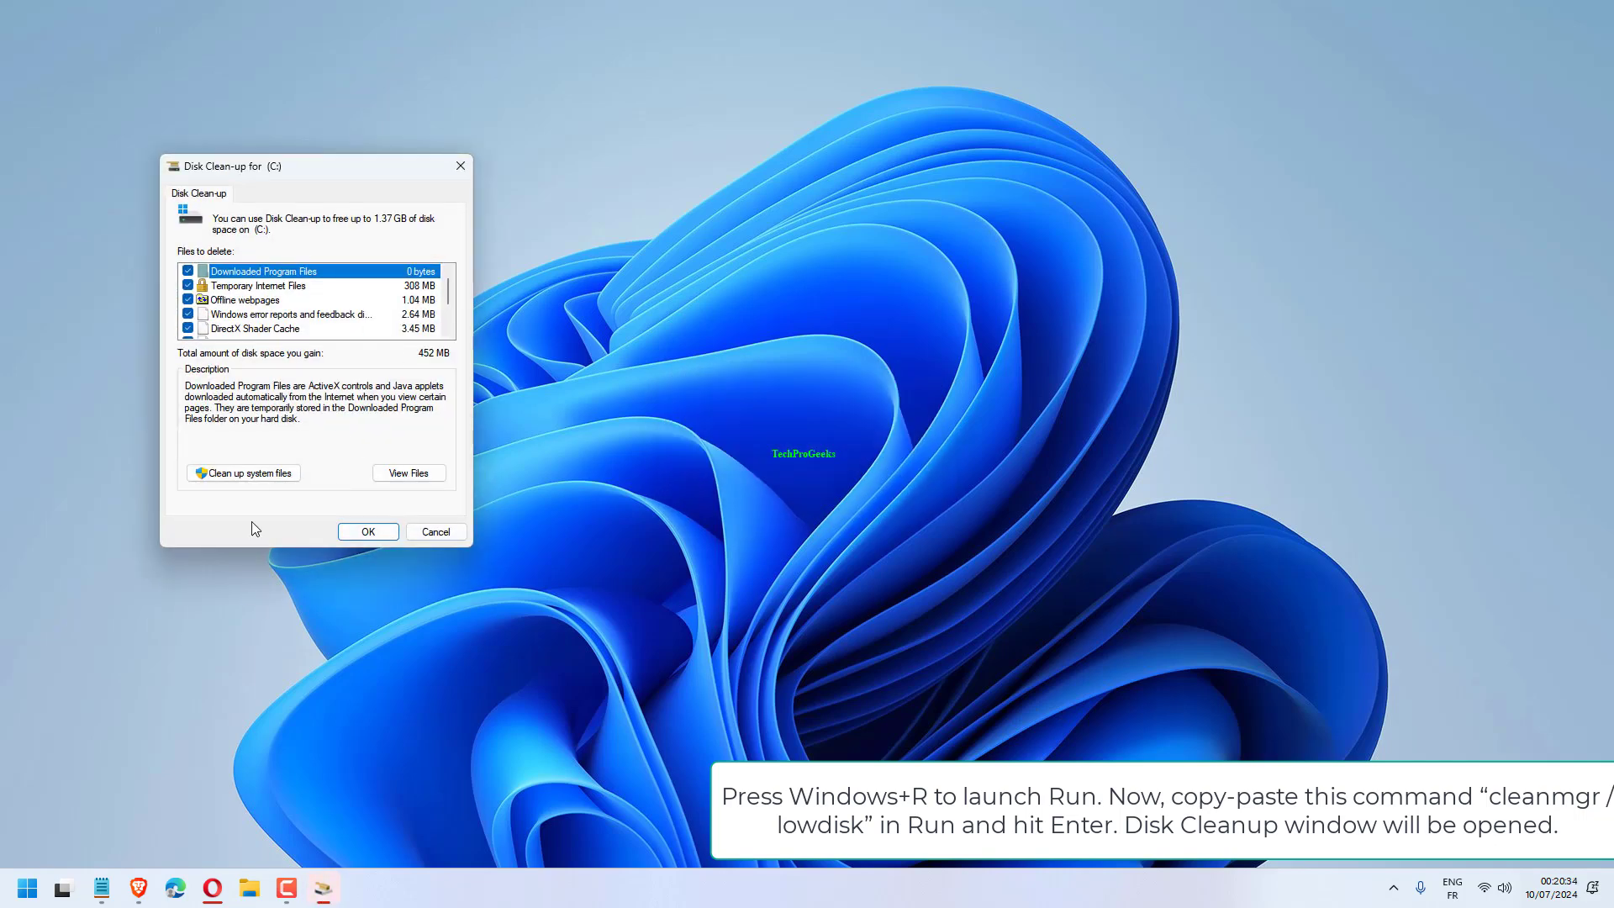
{"action": "left_click", "coordinate": [271, 474]}
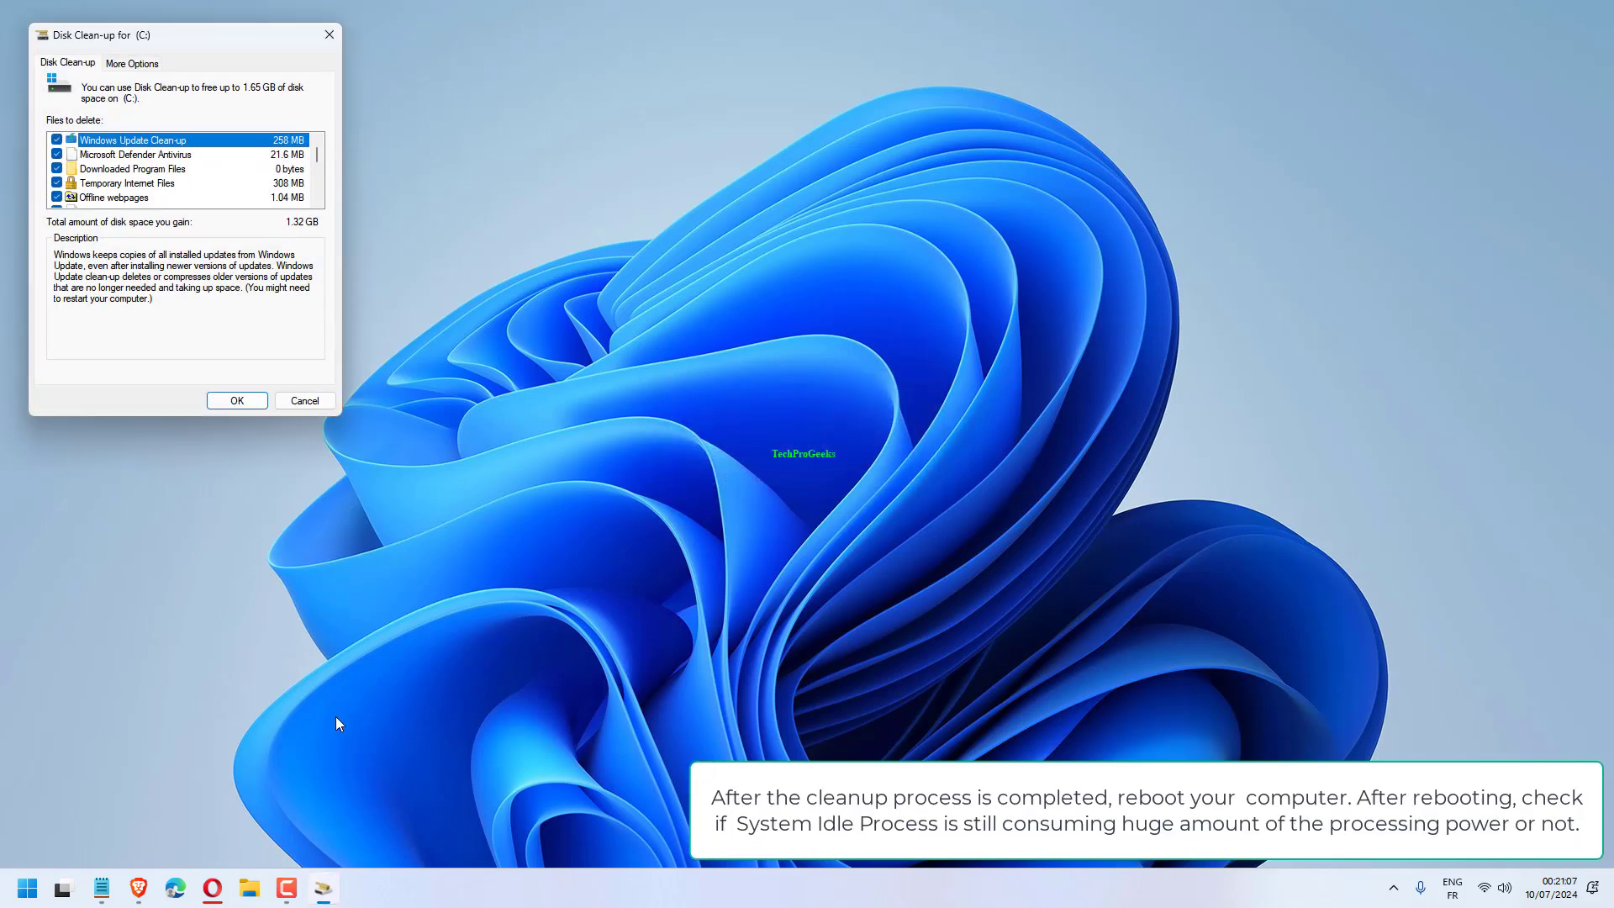
- Close Disk Cleanup and restart the PC from the Start menu power options
{"action": "left_click", "coordinate": [329, 35]}
{"action": "key", "text": "super"}
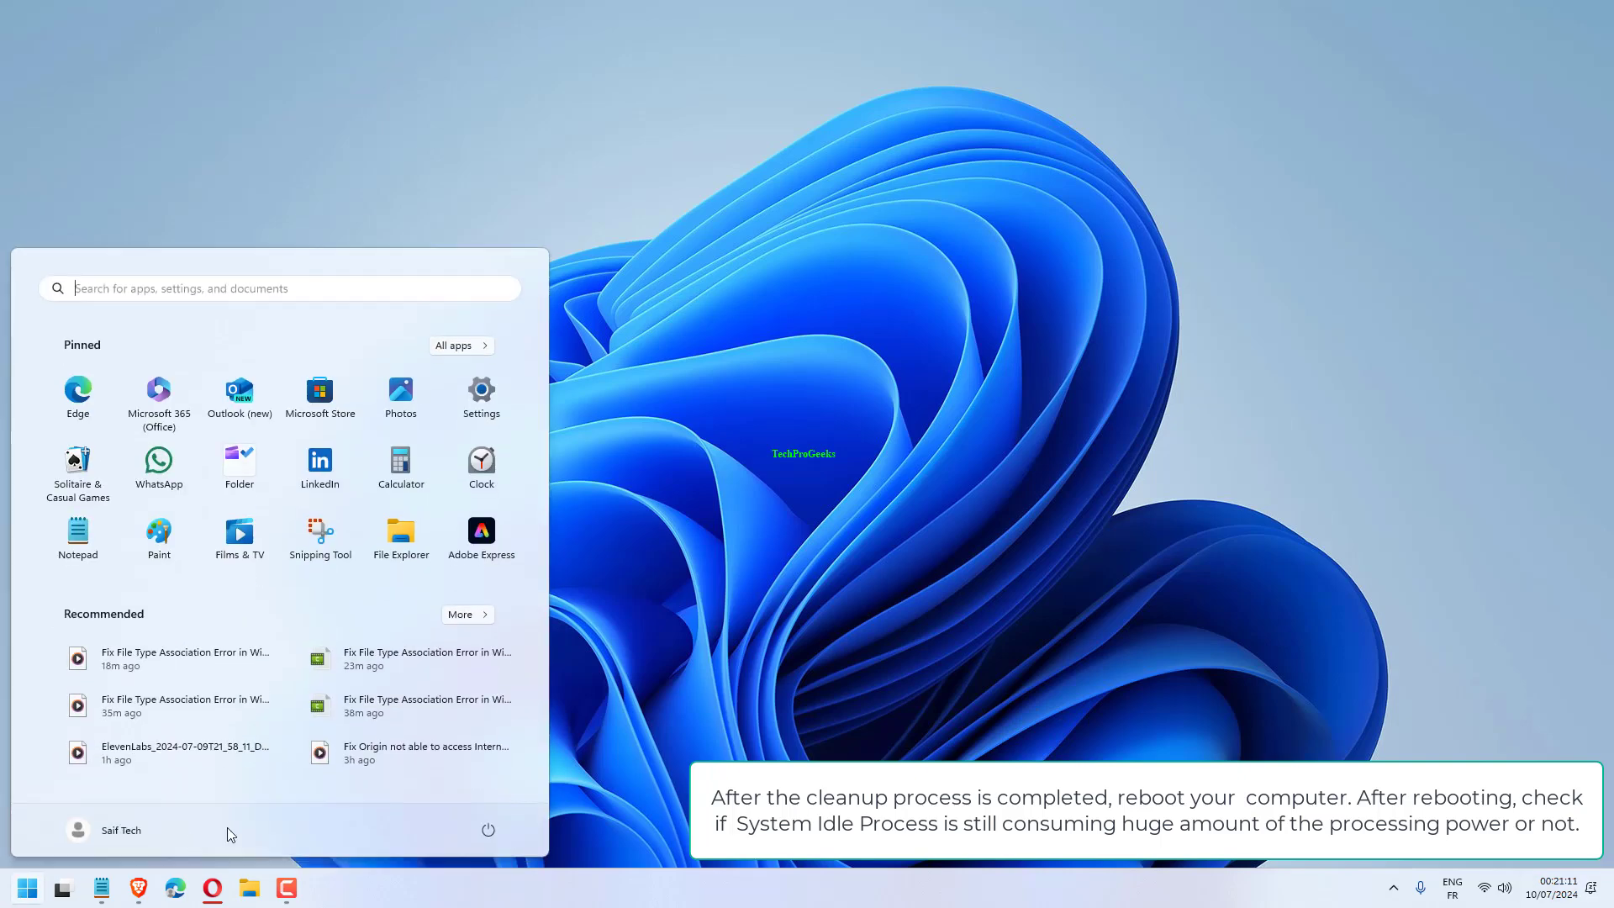
{"action": "left_click", "coordinate": [501, 839]}
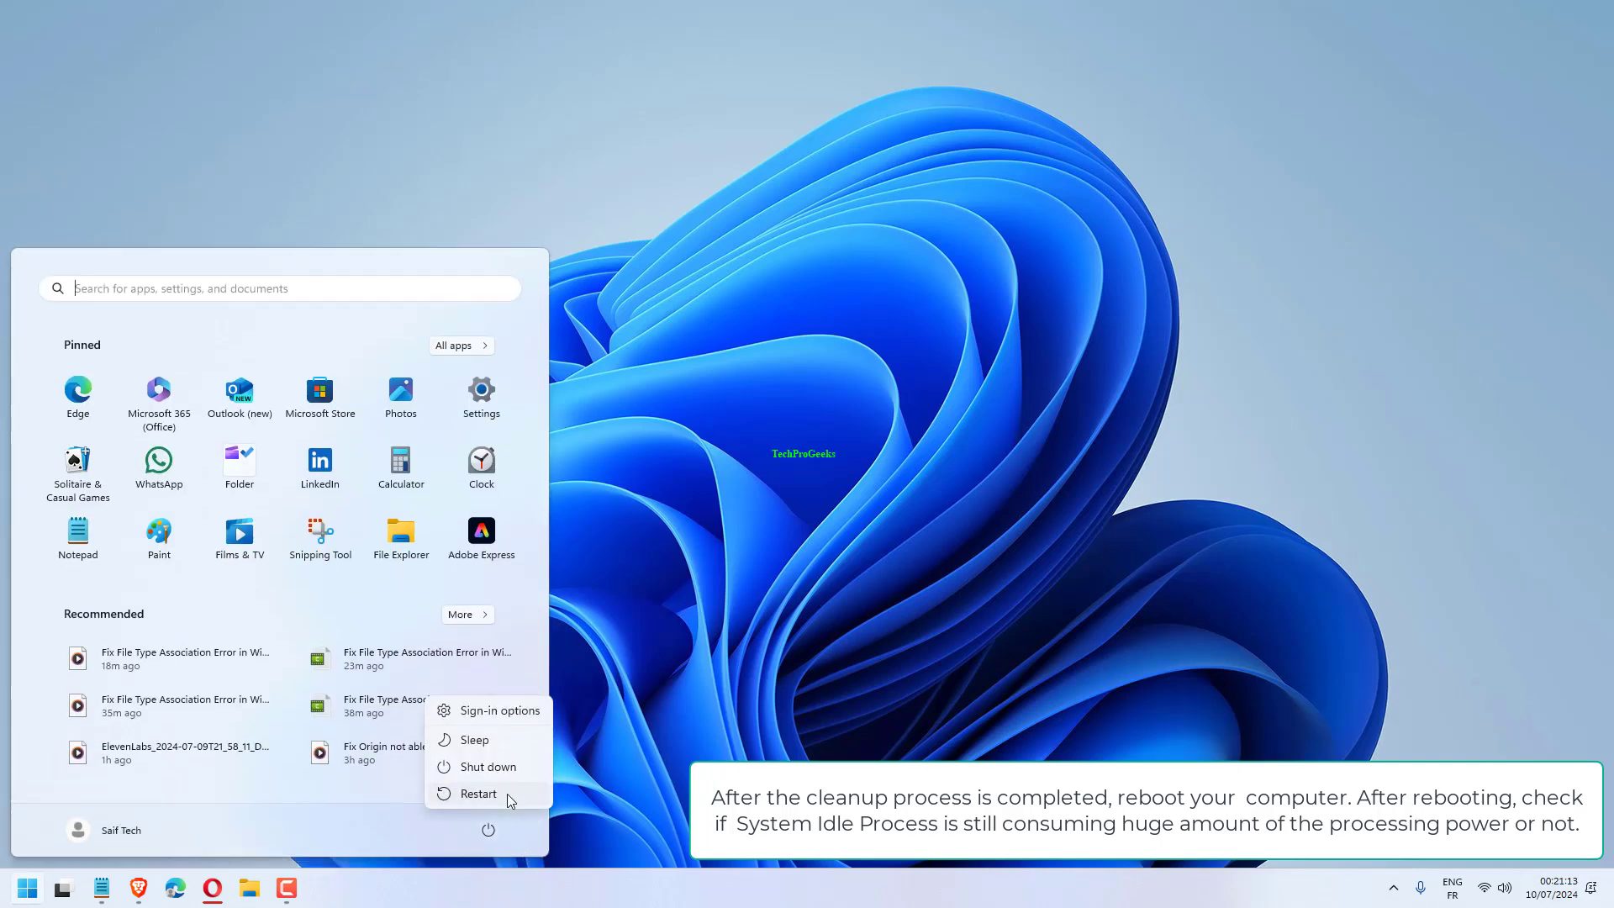
{"action": "key", "text": "Escape"}
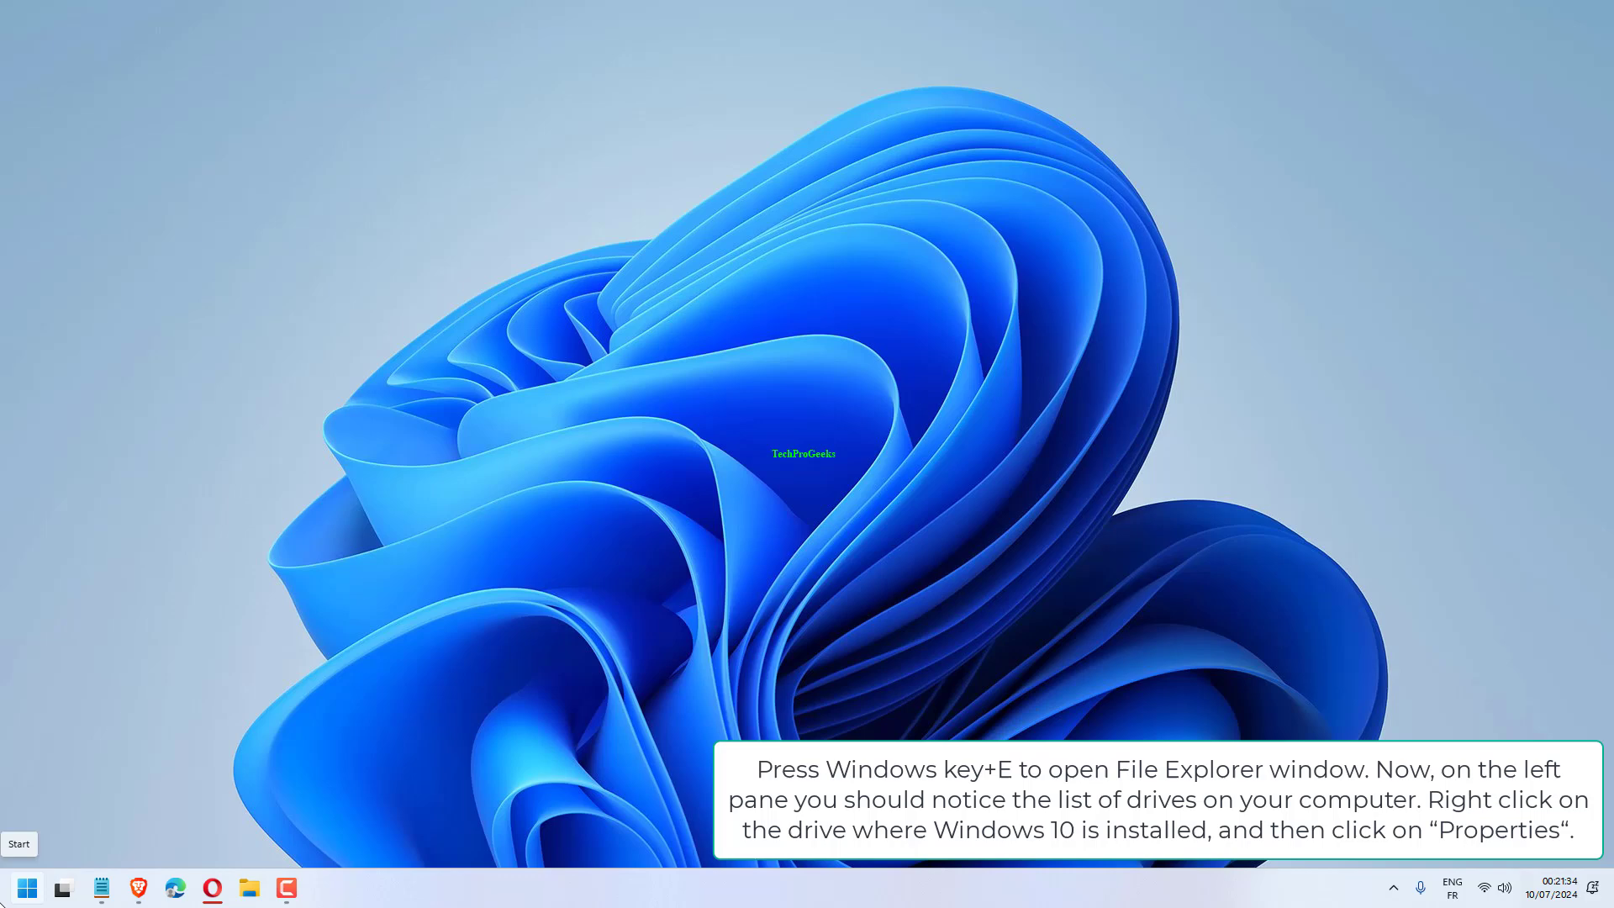
- Open File Explorer and show the Tools tab of the Local Disk (C:) Properties
{"action": "key", "text": "super+e"}
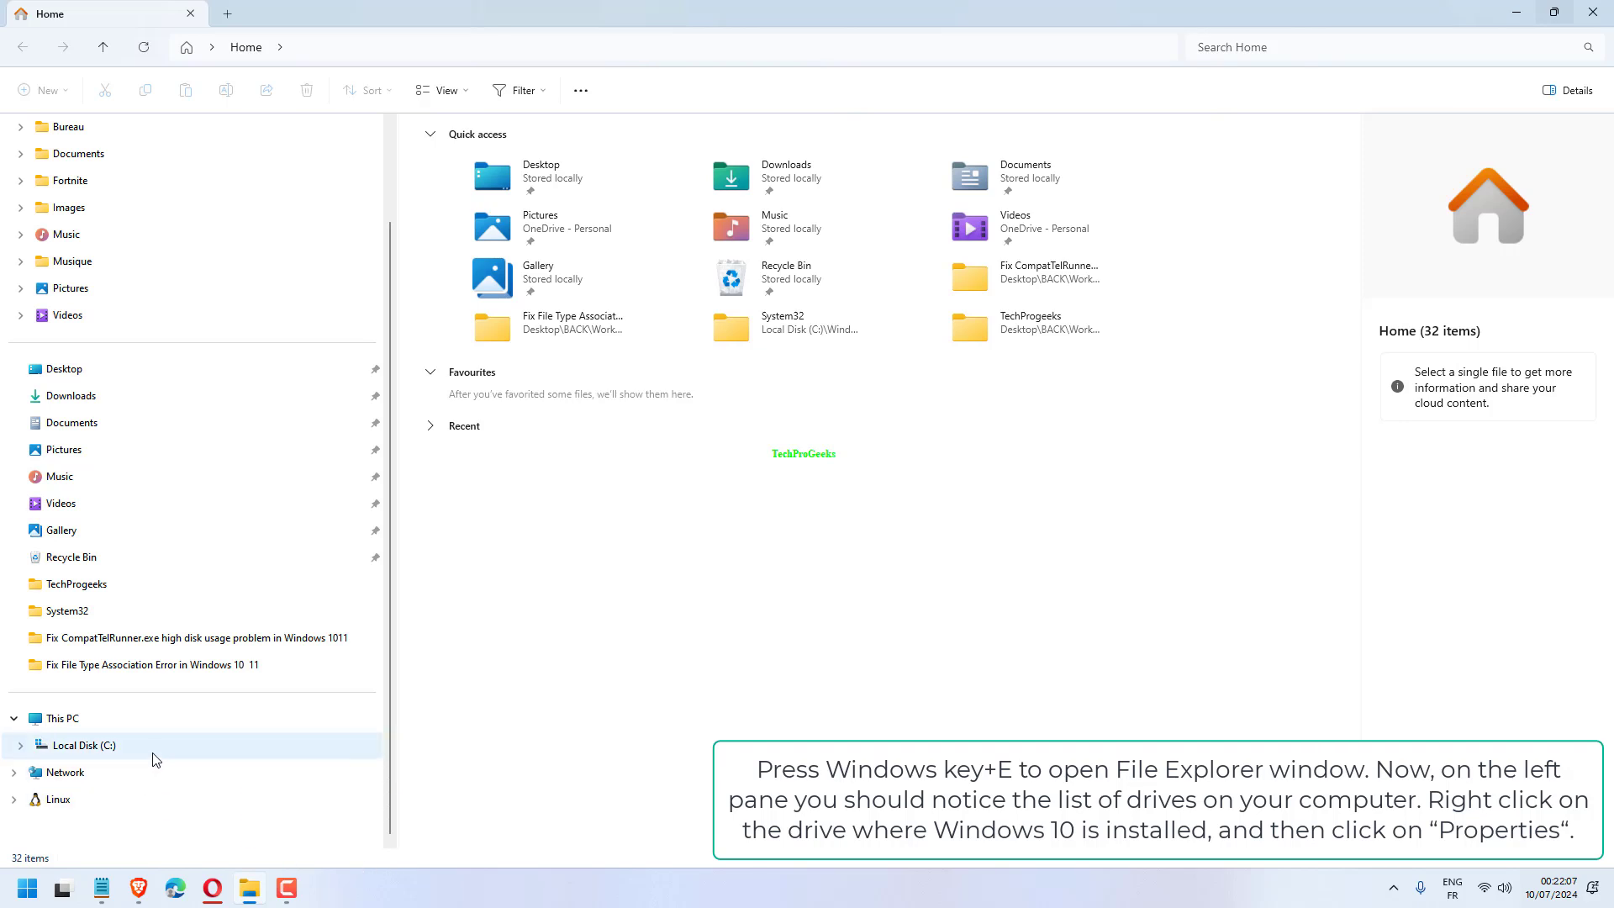
{"action": "right_click", "coordinate": [154, 753]}
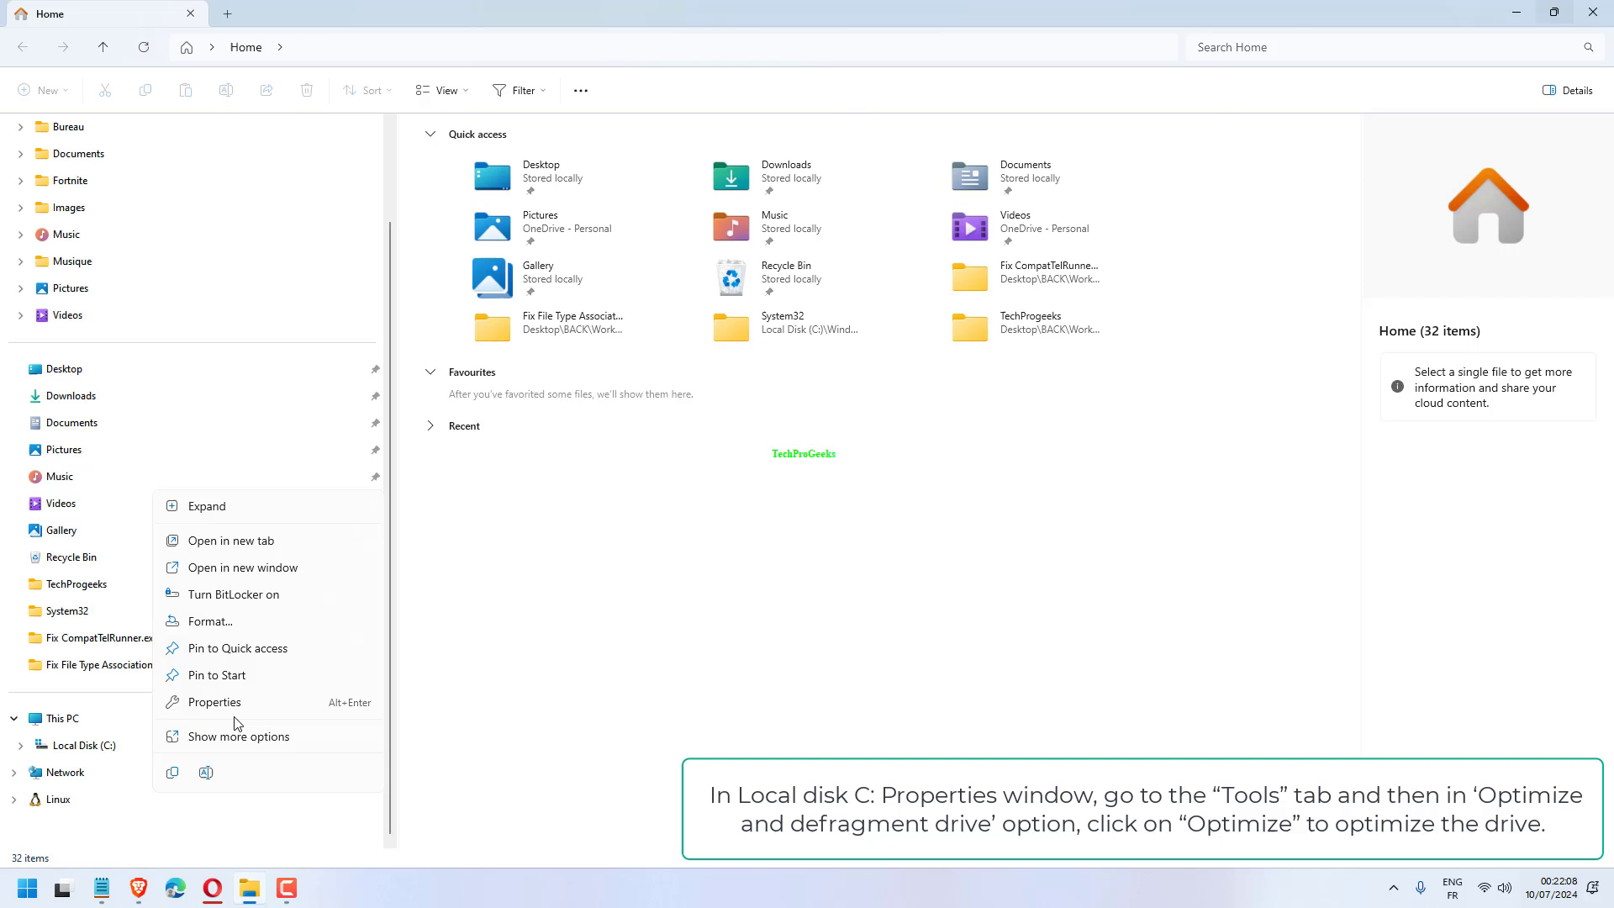
{"action": "left_click", "coordinate": [214, 702]}
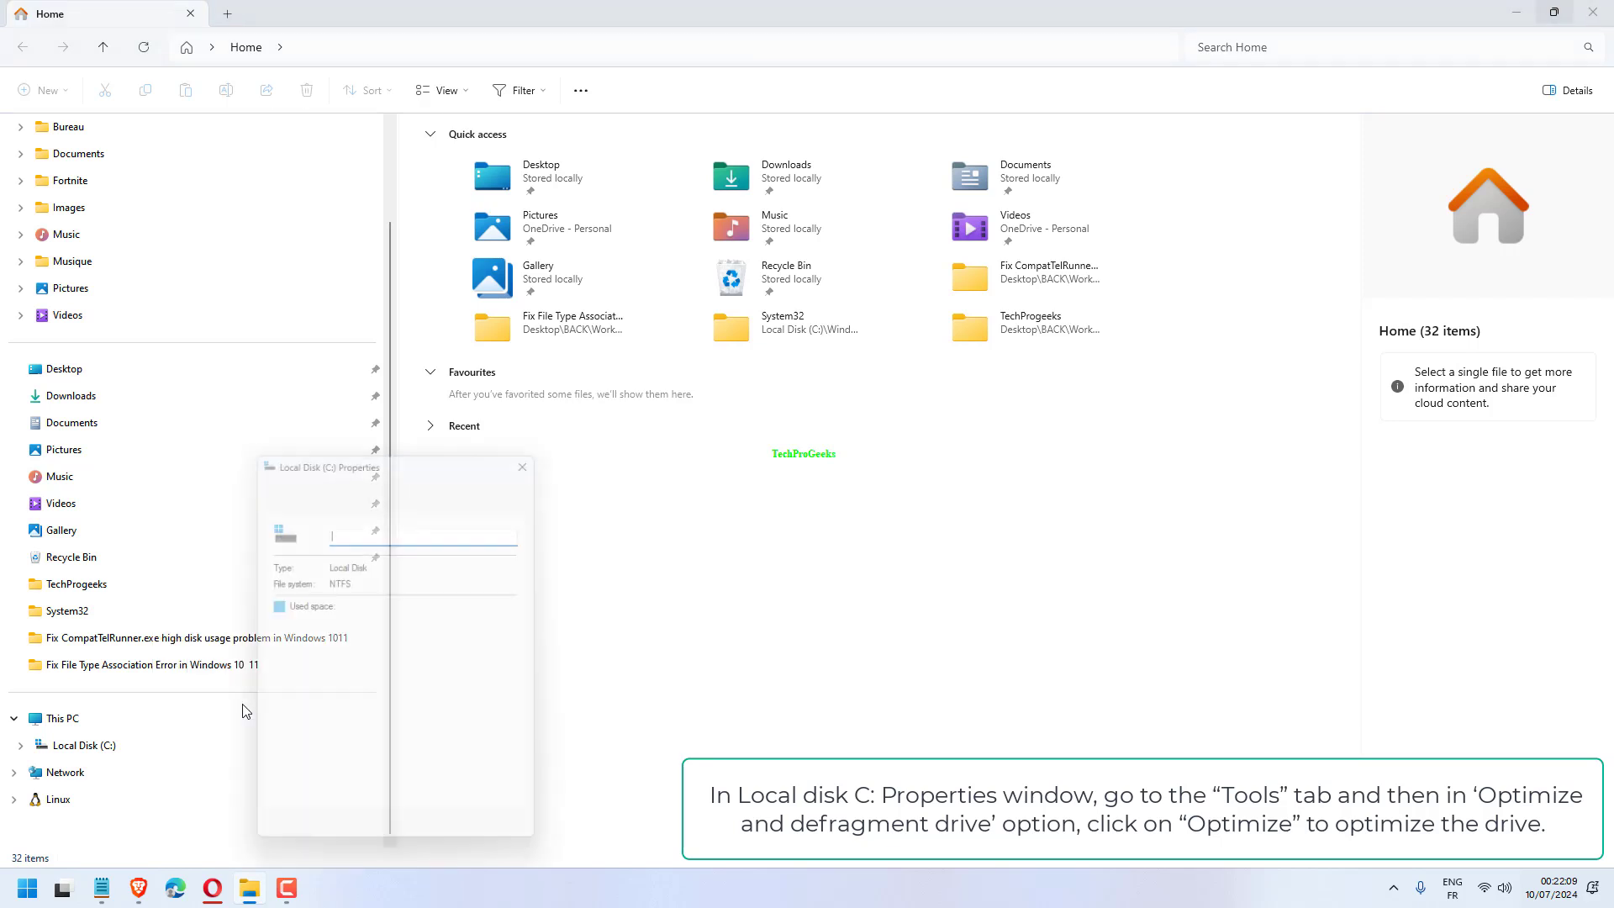
{"action": "left_click_drag", "start_coordinate": [394, 459], "coordinate": [582, 372]}
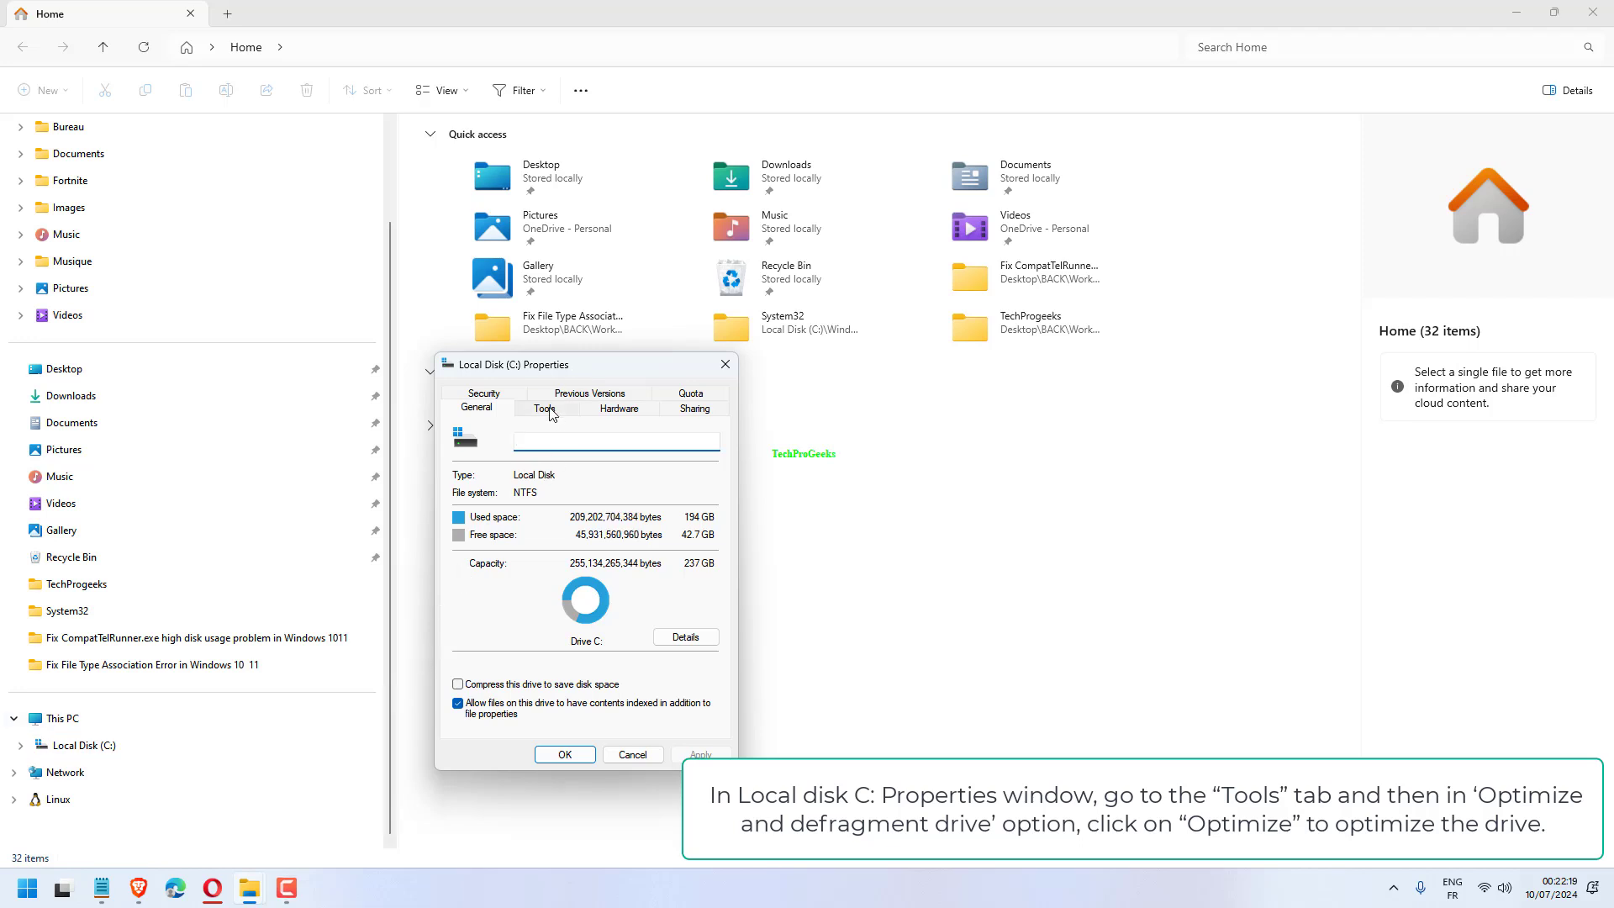
{"action": "left_click", "coordinate": [545, 409]}
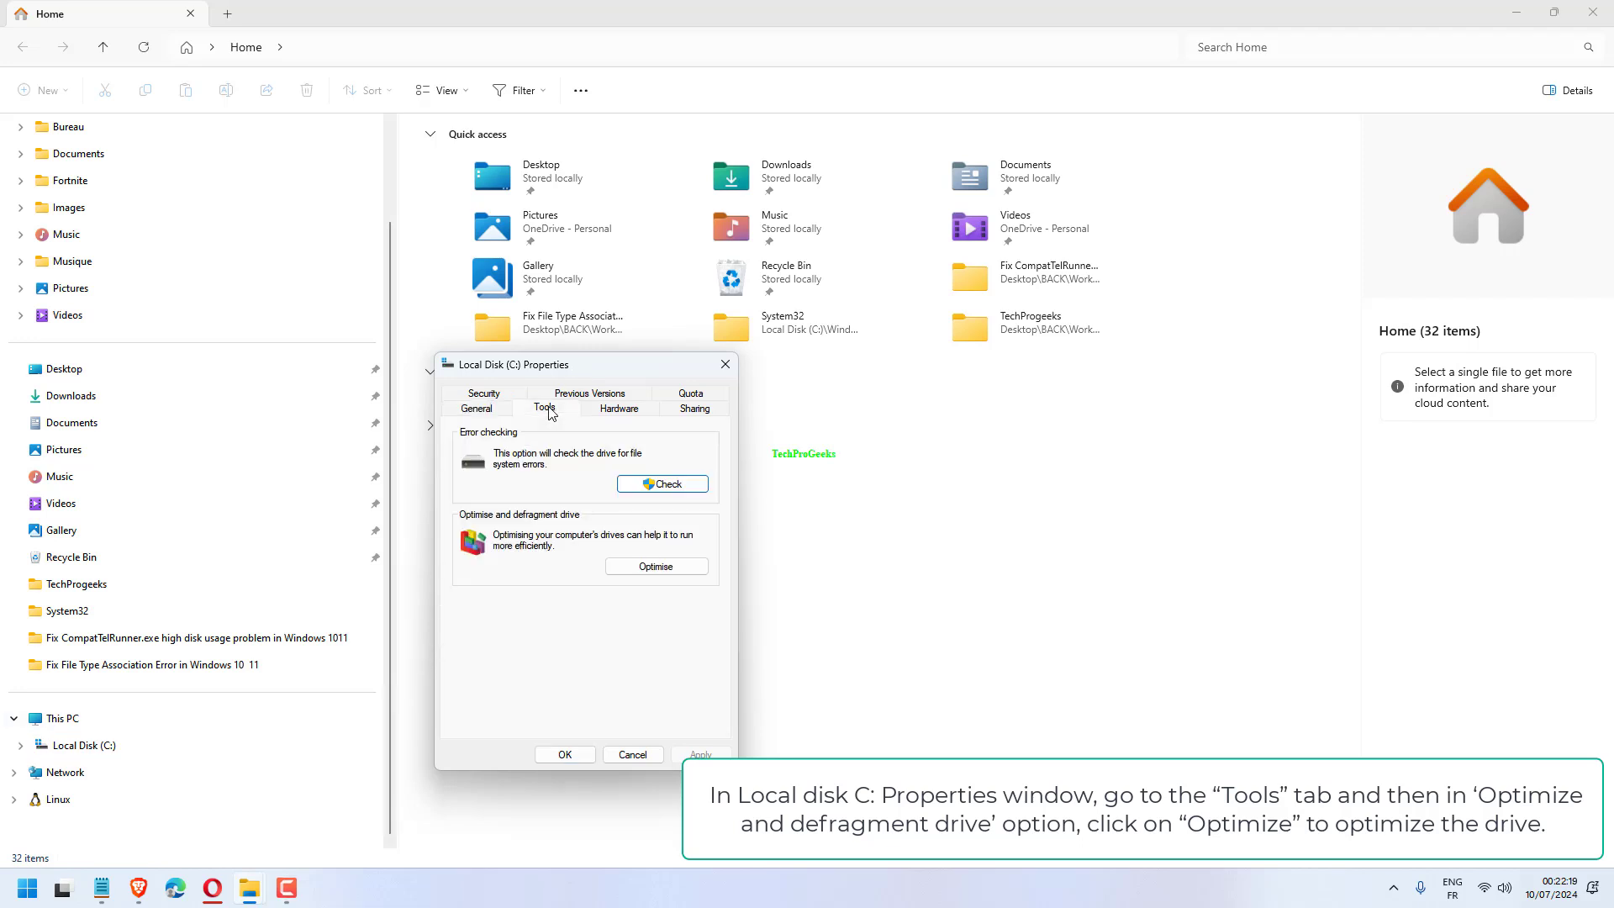
- Optimise (retrim) the C: solid state drive and close Optimise Drives
{"action": "left_click", "coordinate": [654, 566]}
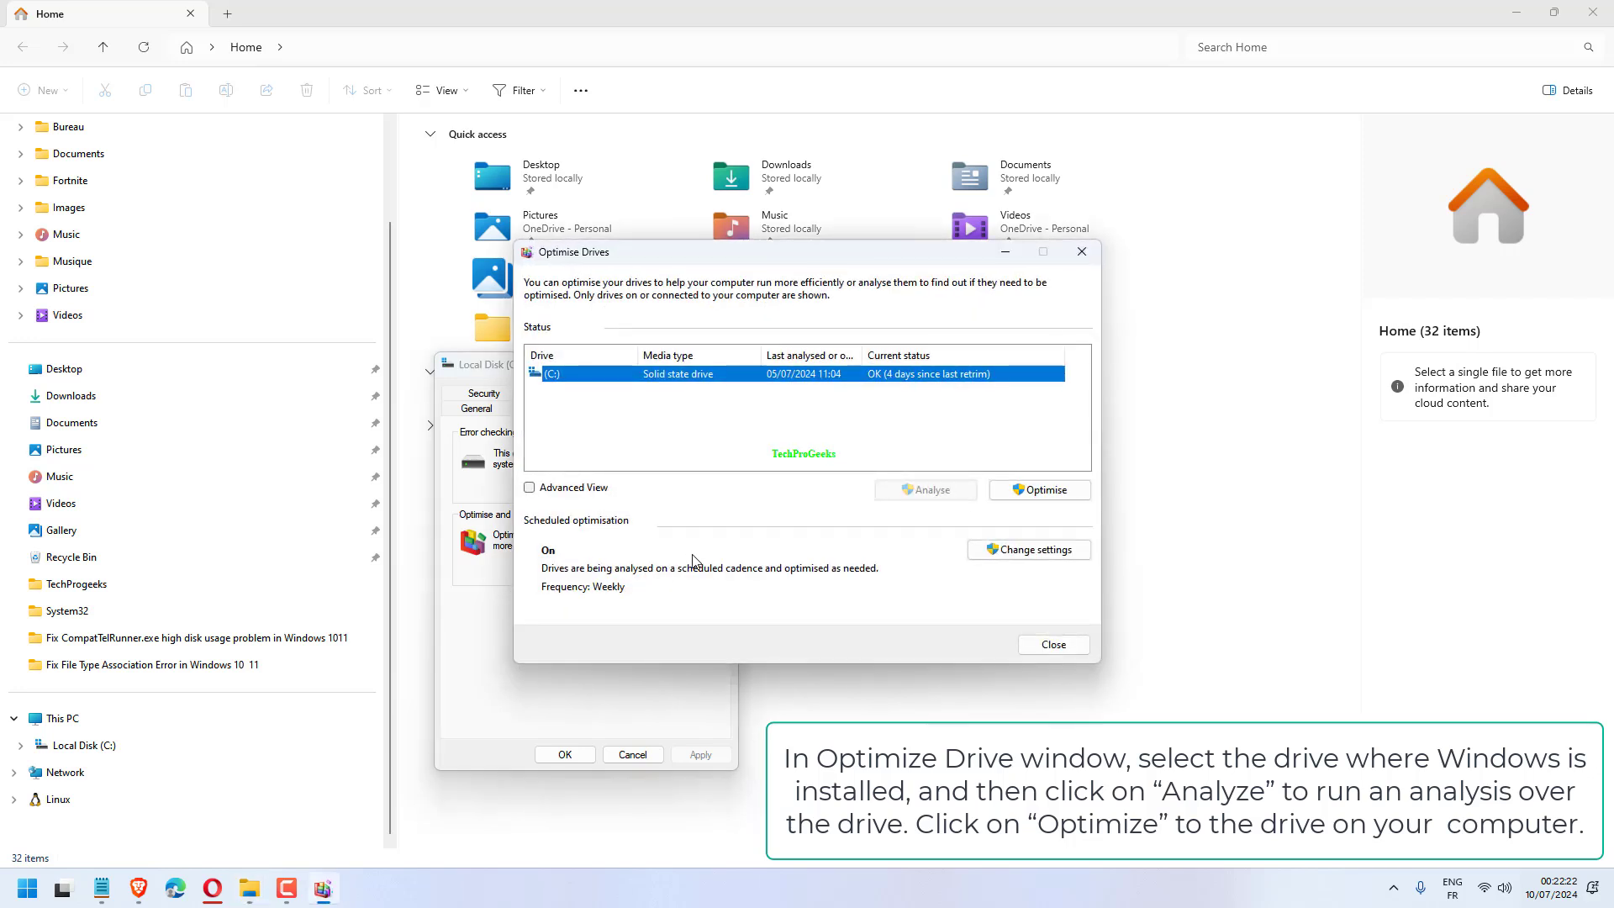
{"action": "left_click", "coordinate": [1025, 495]}
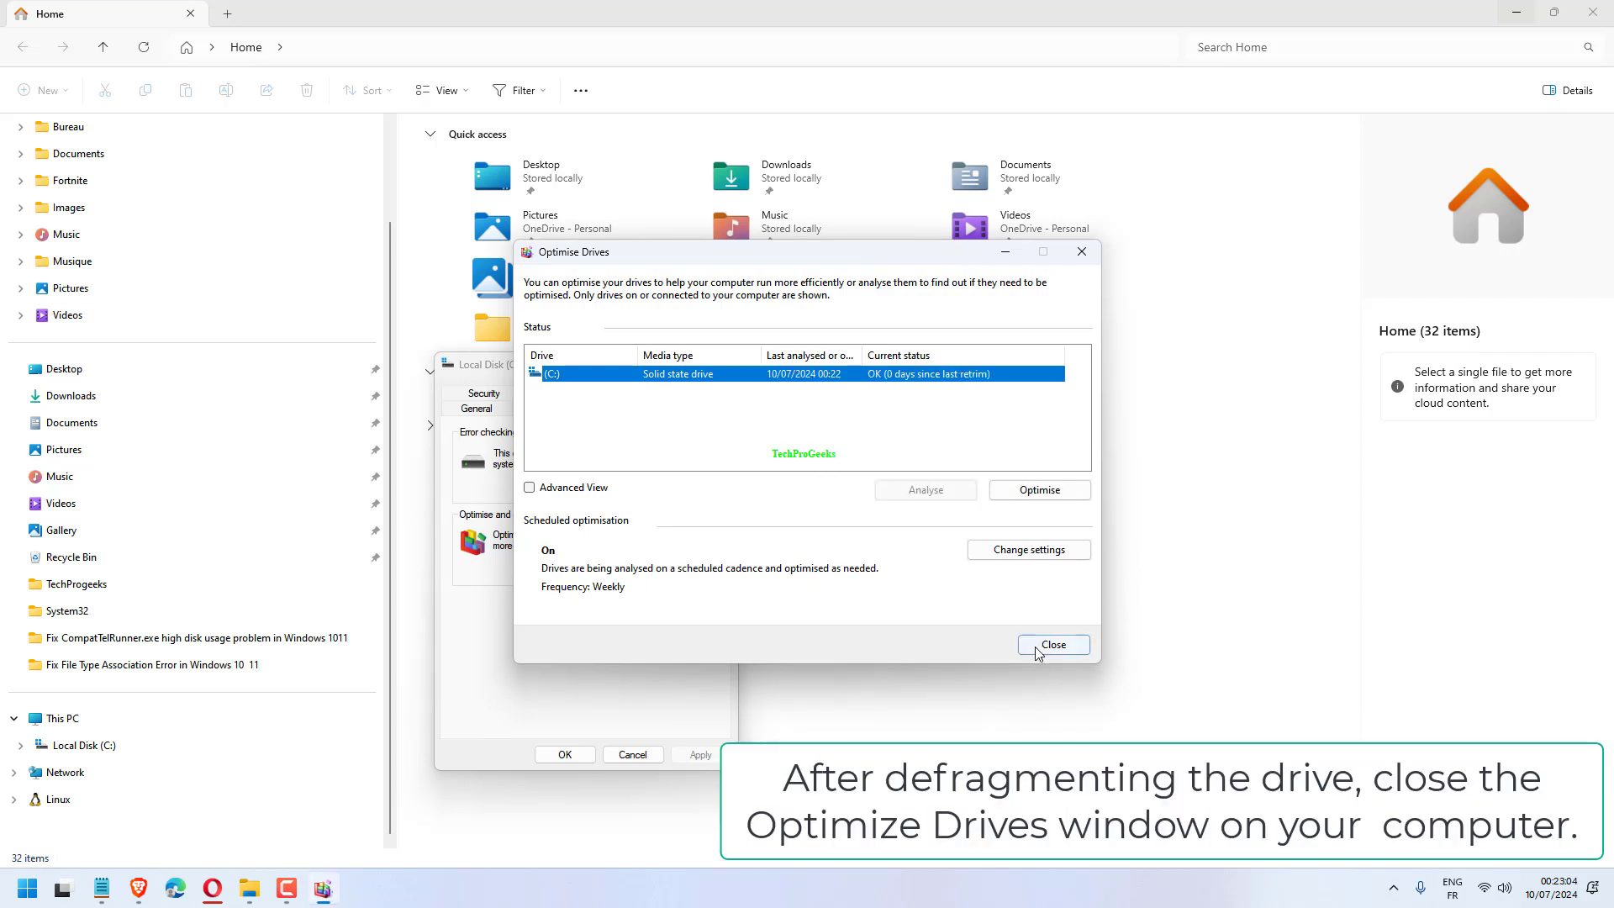
{"action": "left_click", "coordinate": [1047, 644]}
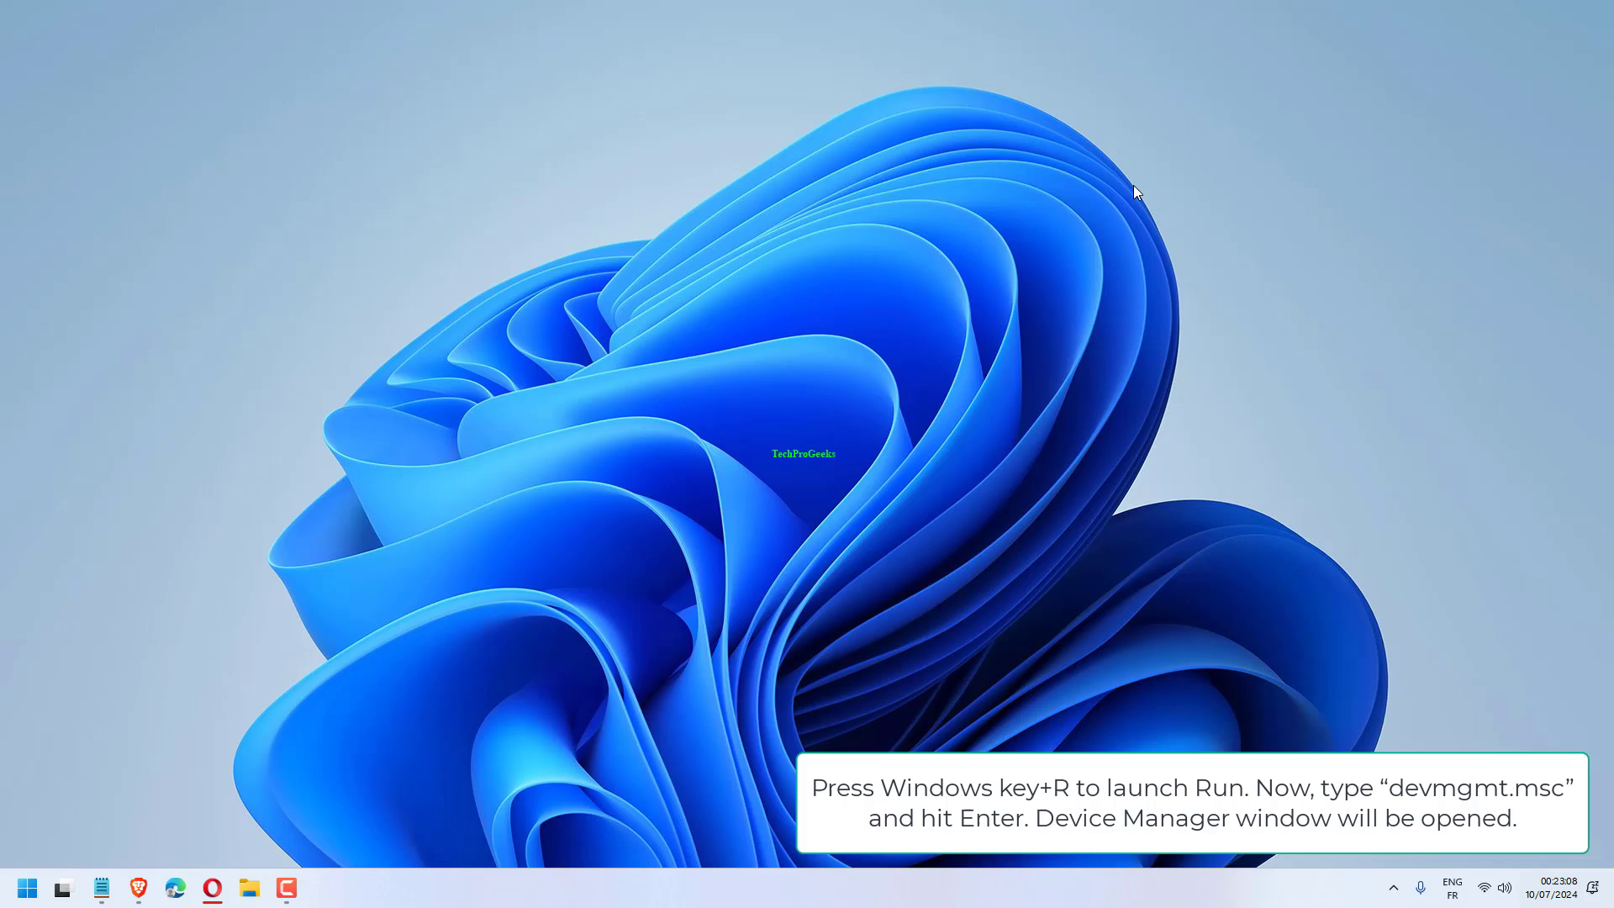
- Run devmgmt.msc and automatically search for an updated Intel USB 3.1 eXtensible Host Controller driver
{"action": "key", "text": "super+r"}
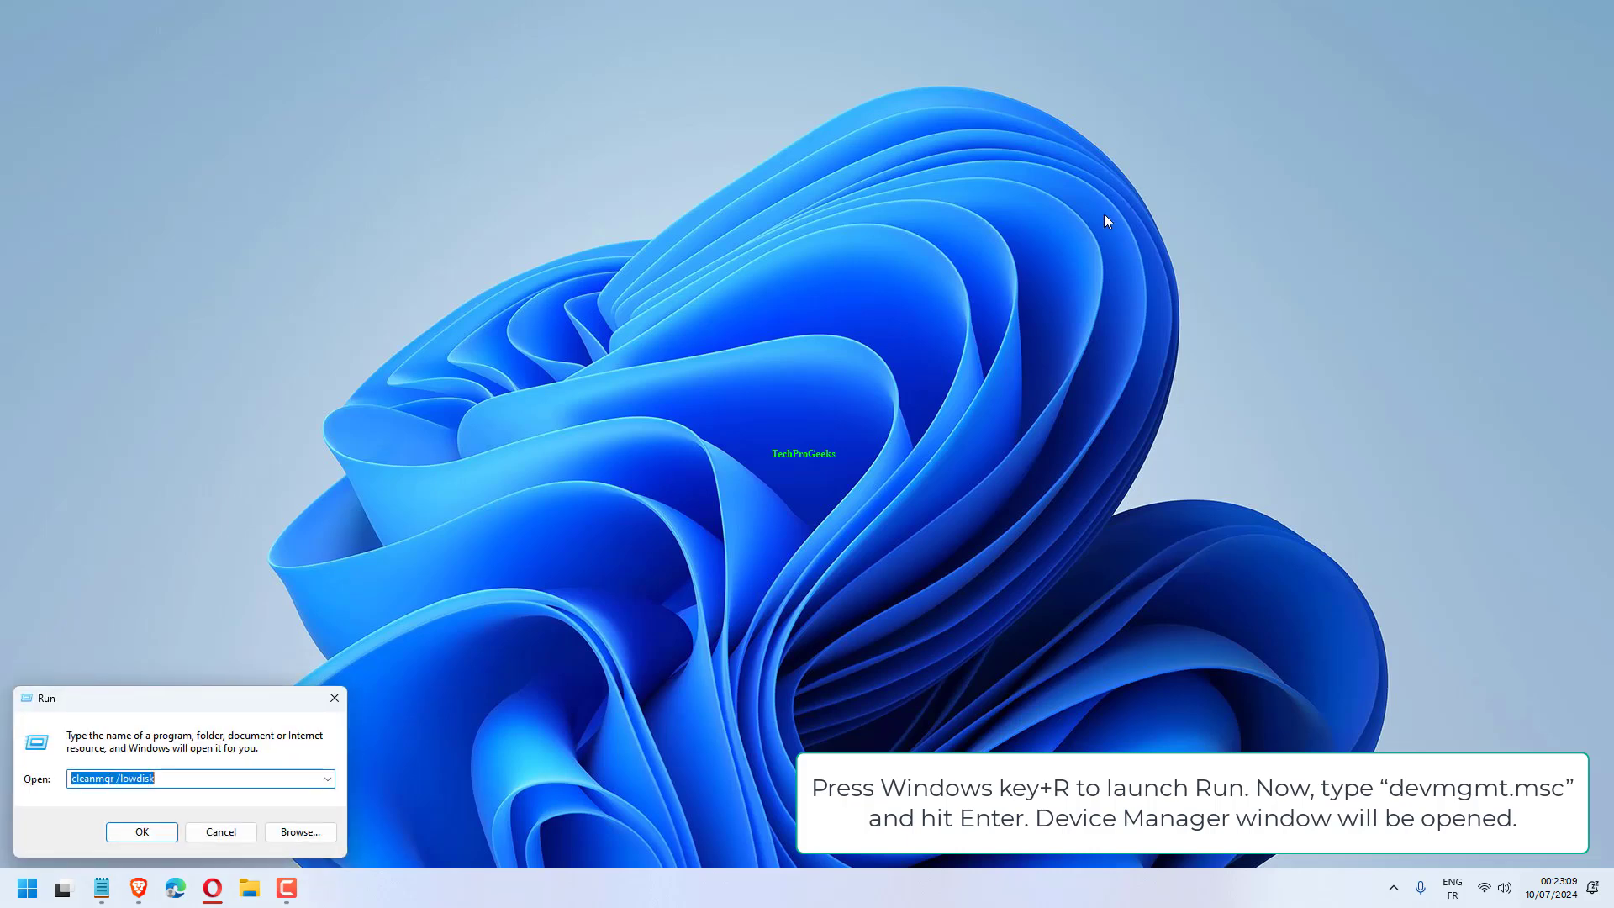
{"action": "type", "text": "devmgmt.msc"}
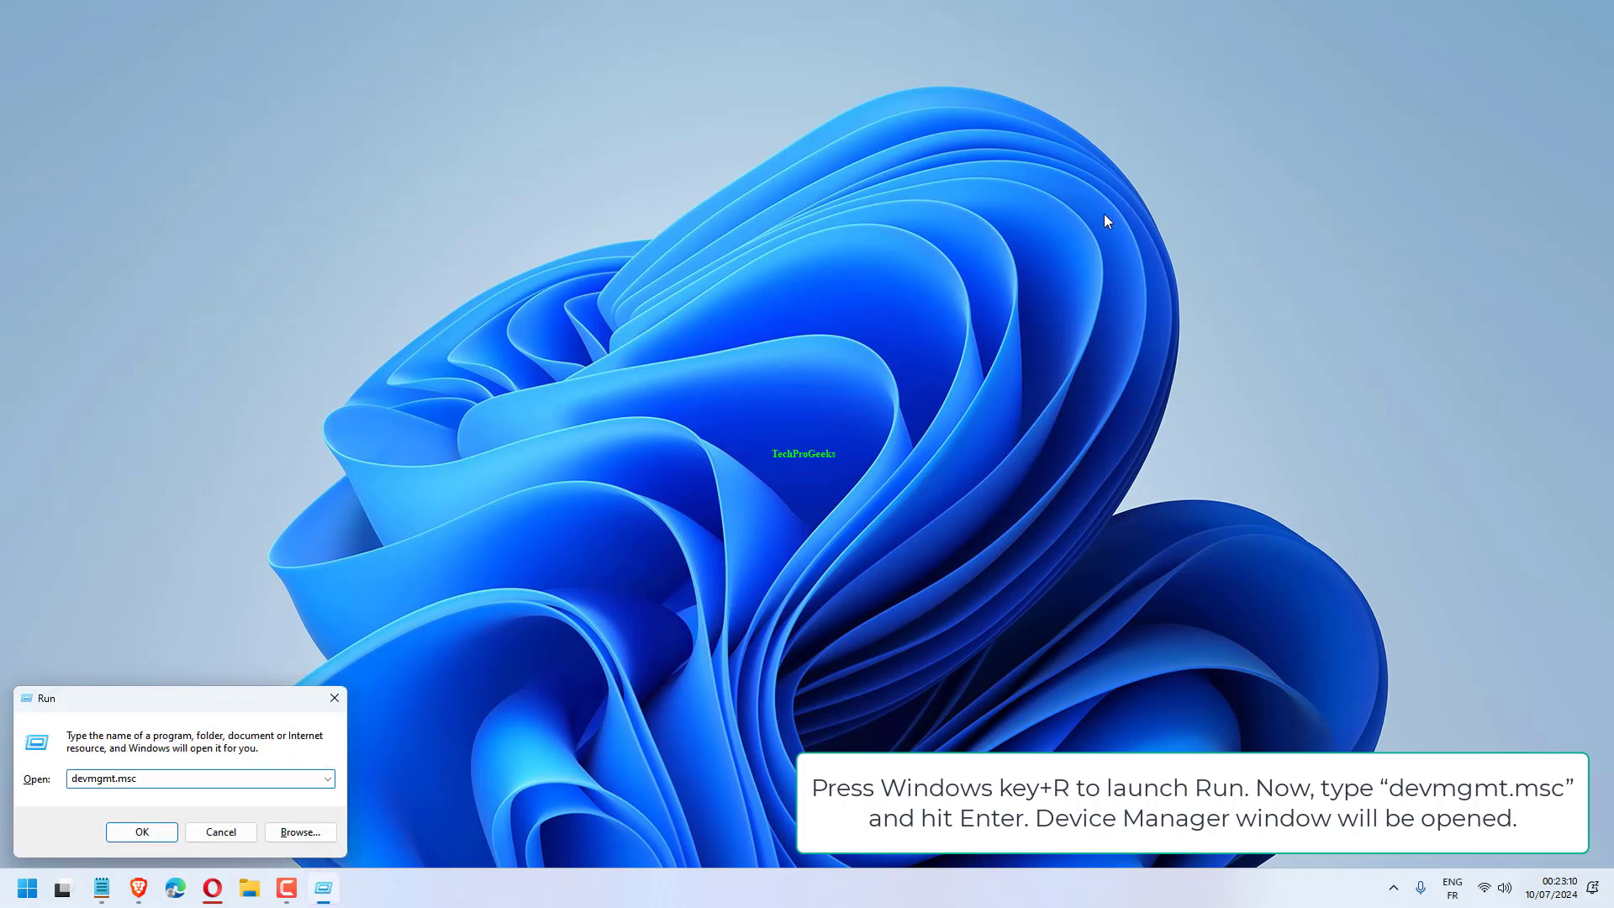
{"action": "key", "text": "Return"}
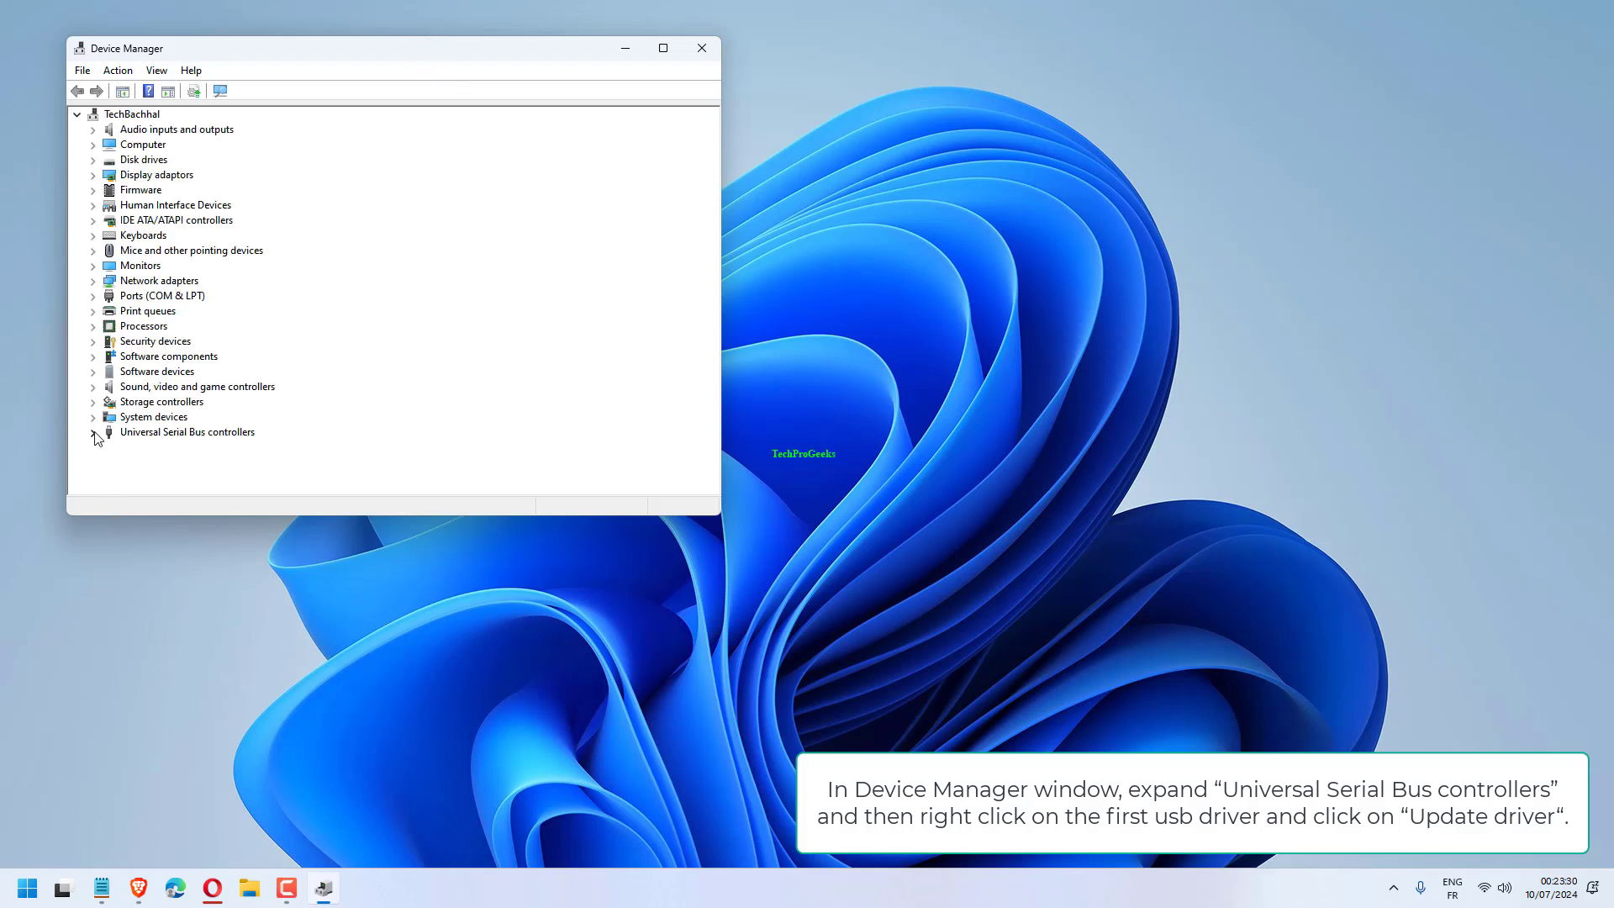
{"action": "left_click", "coordinate": [94, 433]}
{"action": "right_click", "coordinate": [219, 448]}
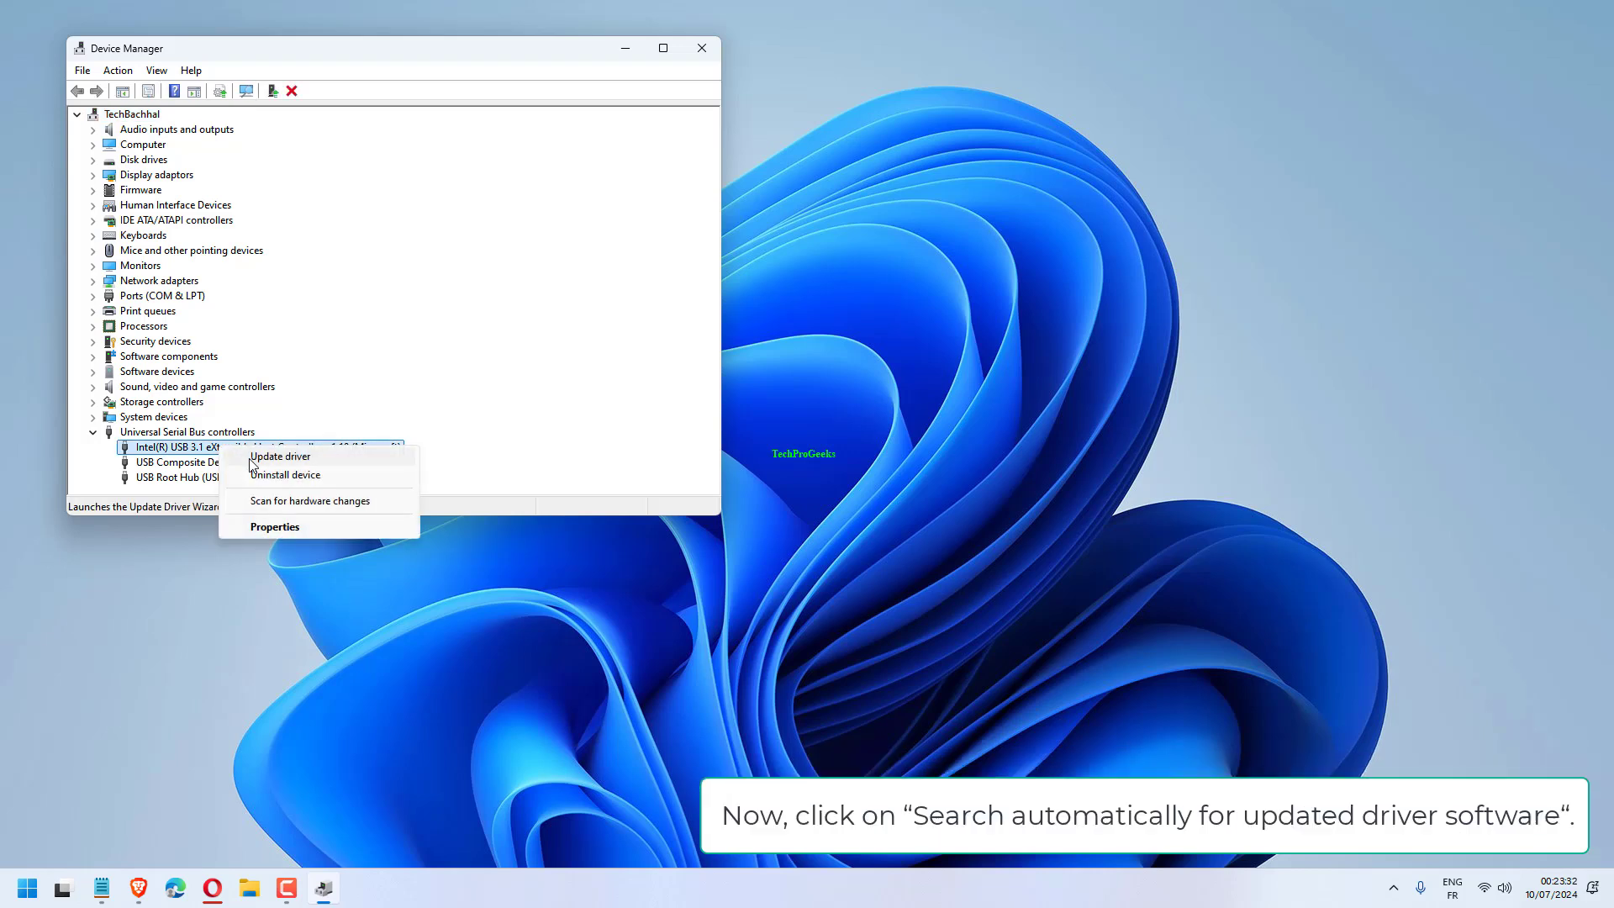
{"action": "left_click", "coordinate": [252, 457]}
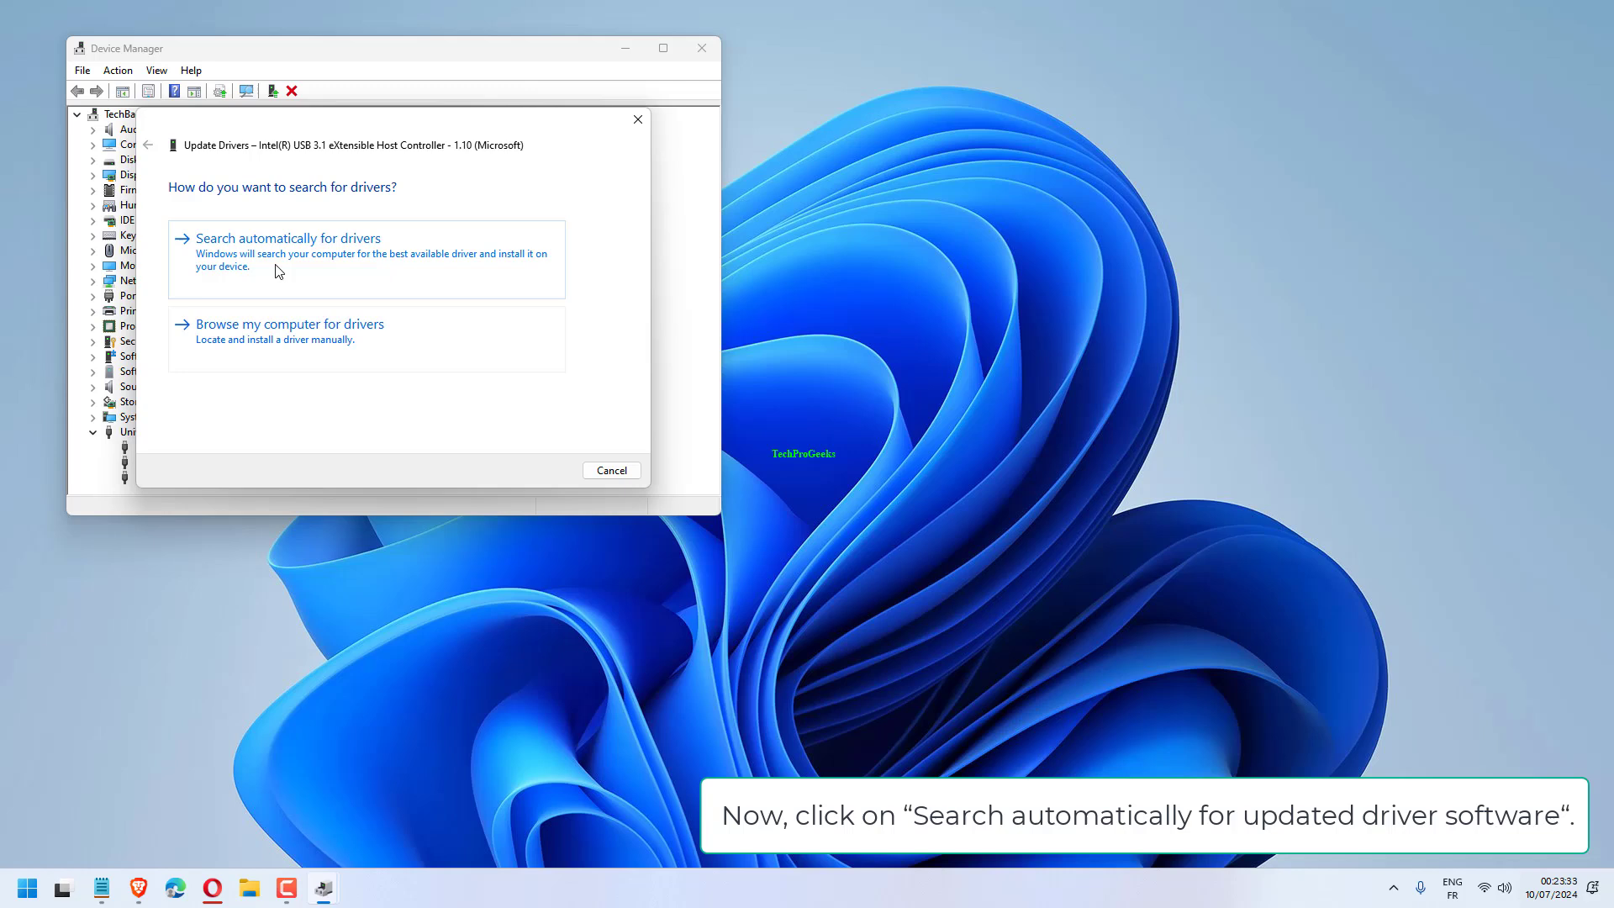
{"action": "left_click", "coordinate": [371, 272]}
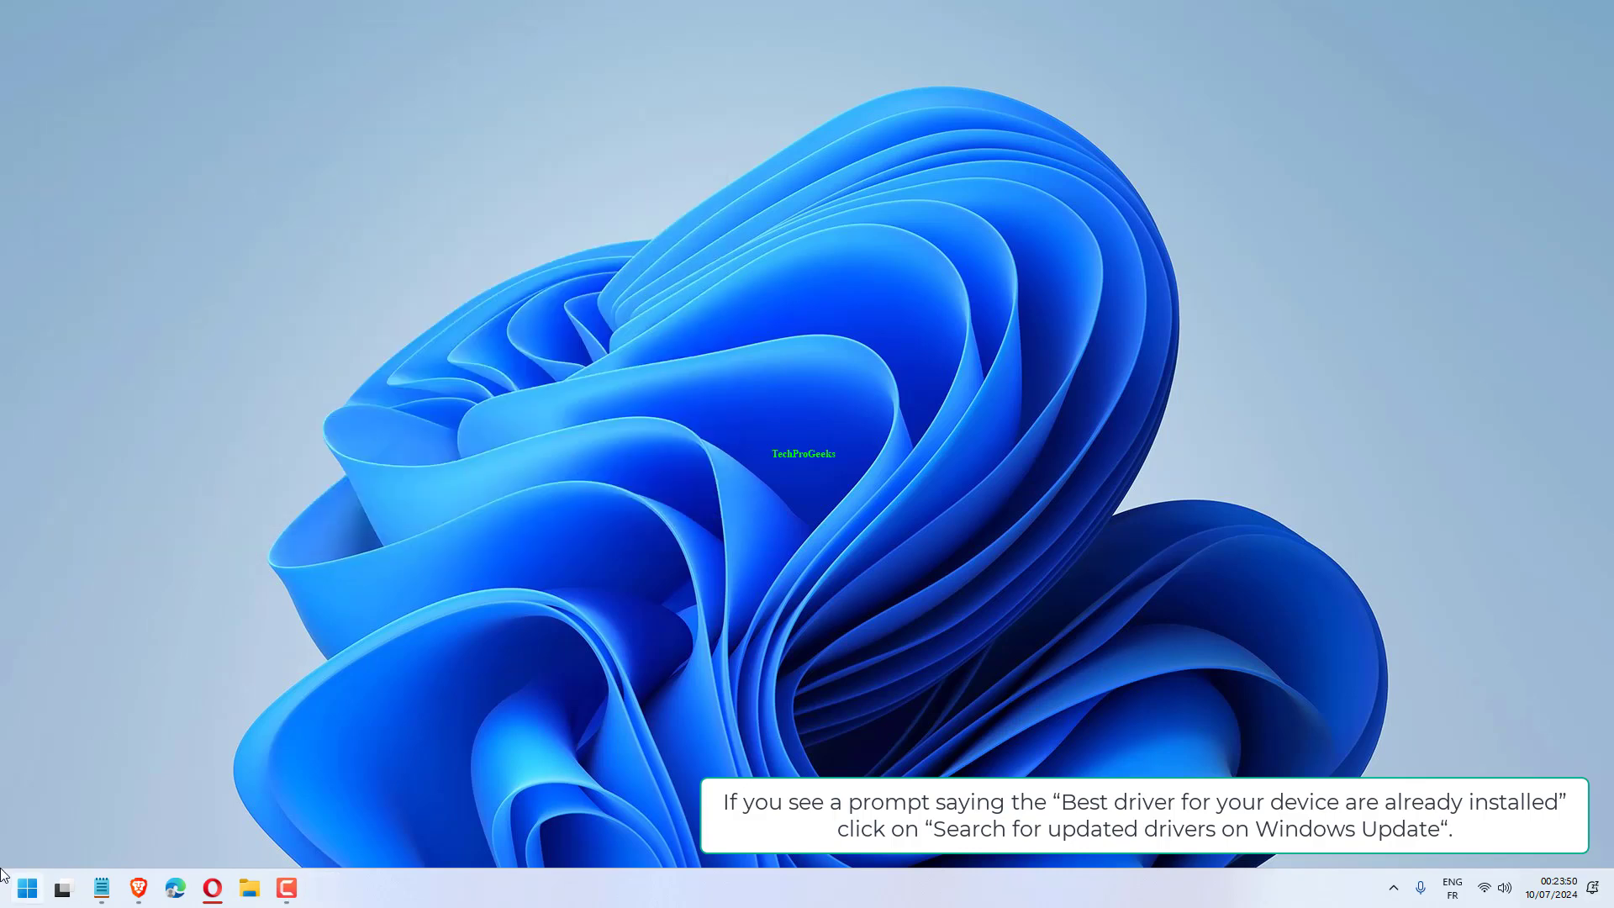
- Open the Start menu and display its power options with Restart listed
{"action": "left_click", "coordinate": [63, 889]}
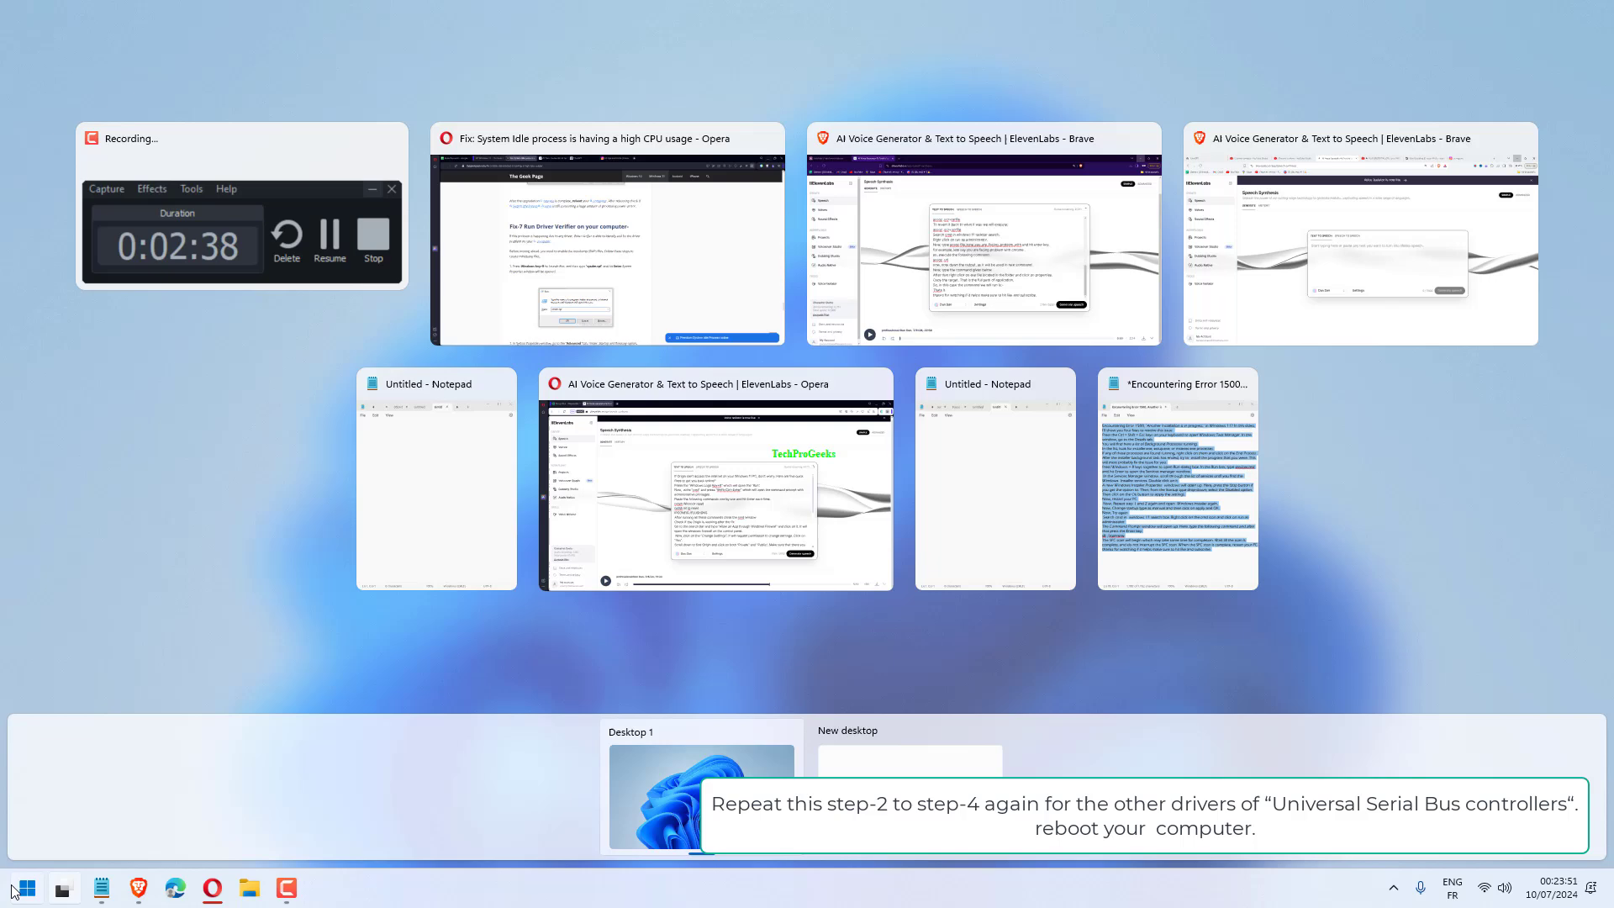
{"action": "left_click", "coordinate": [17, 889]}
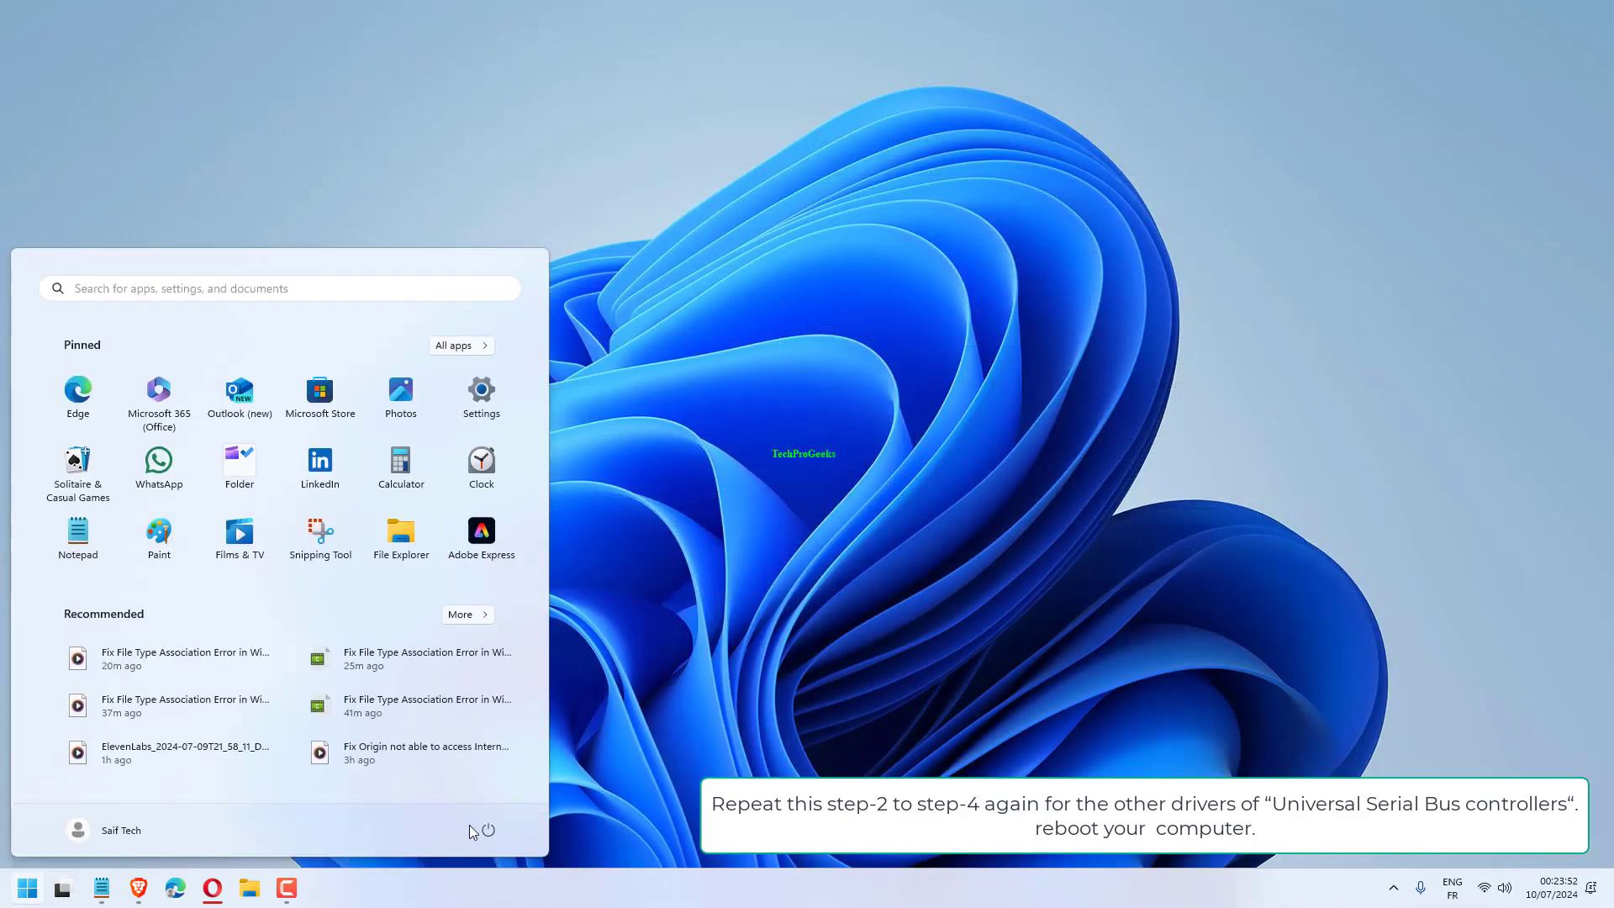
{"action": "left_click", "coordinate": [490, 832]}
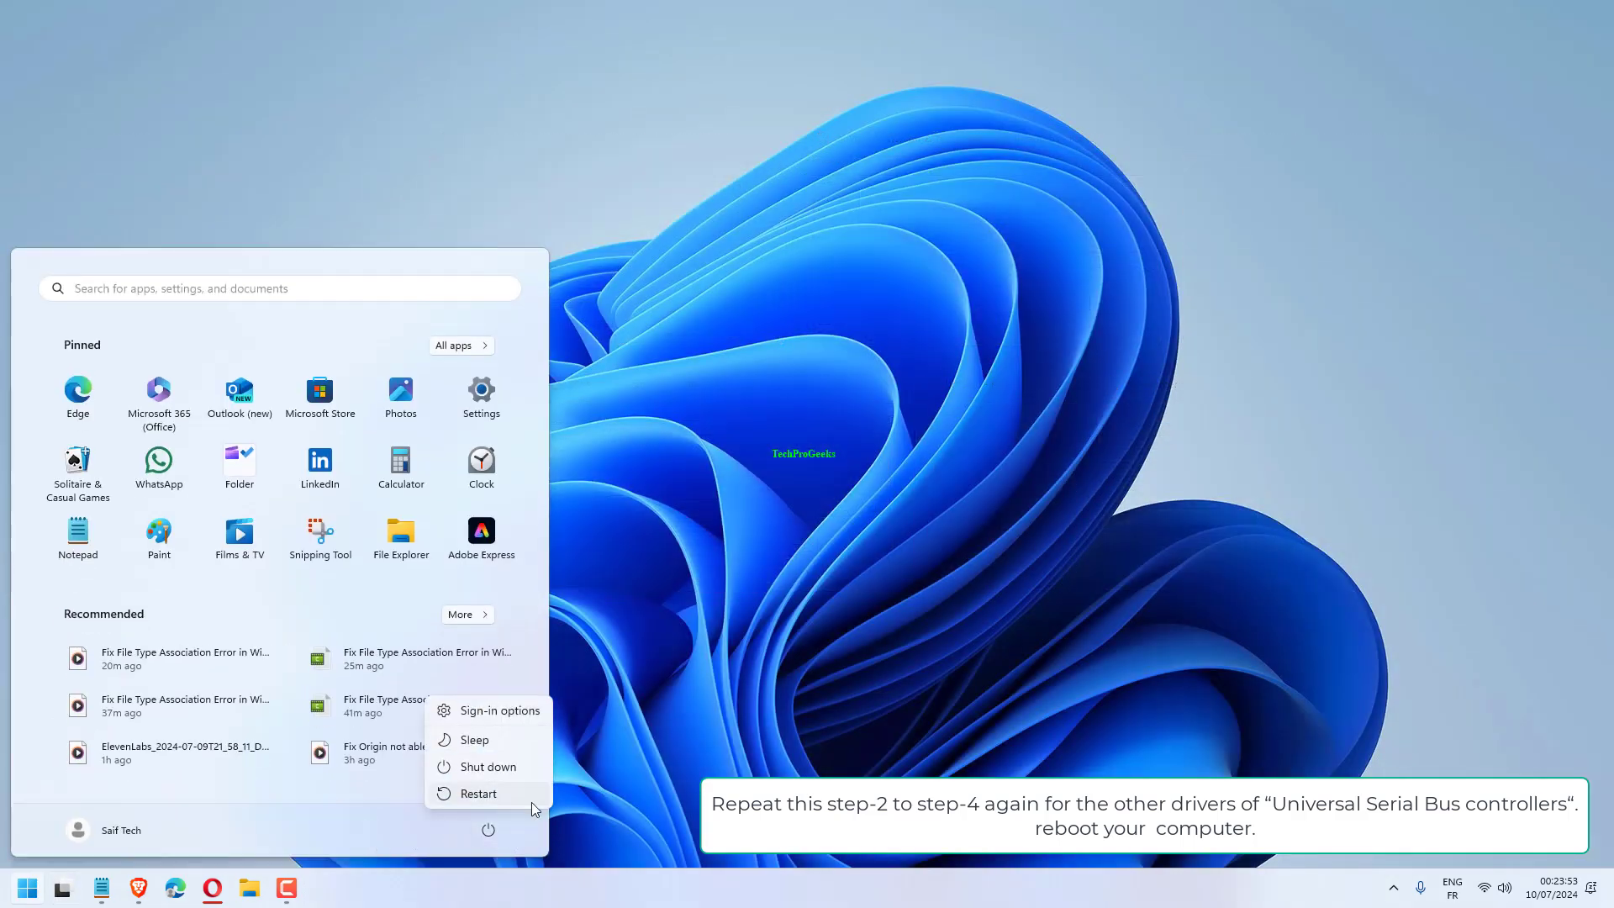